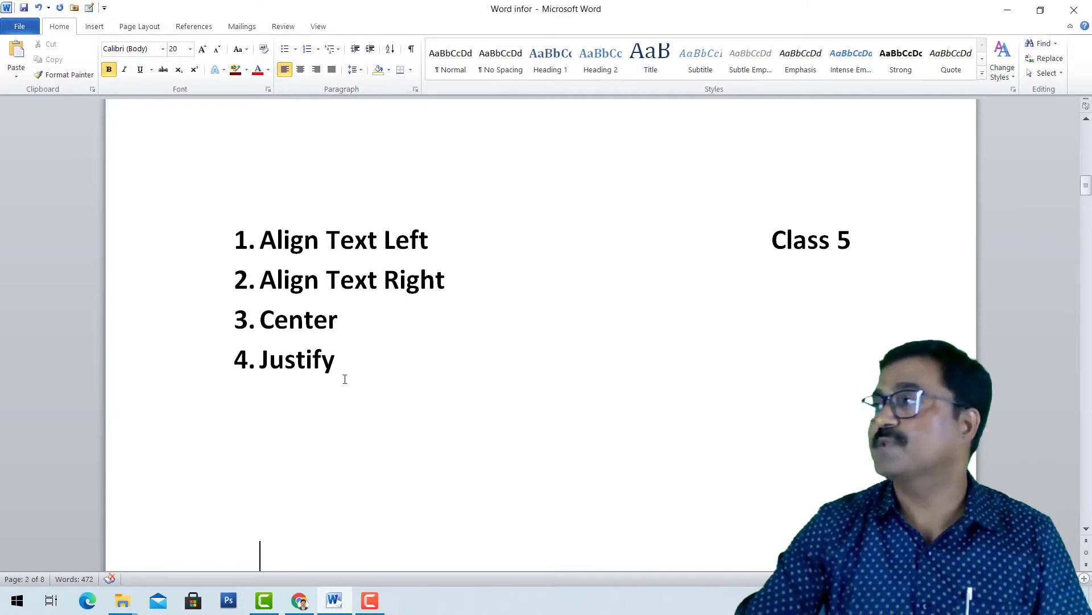
- Scroll past the four-item alignment list until the 'What is Computer?' paragraph shows
{"action": "scroll", "coordinate": [334, 374], "scroll_direction": "down", "scroll_amount": 3}
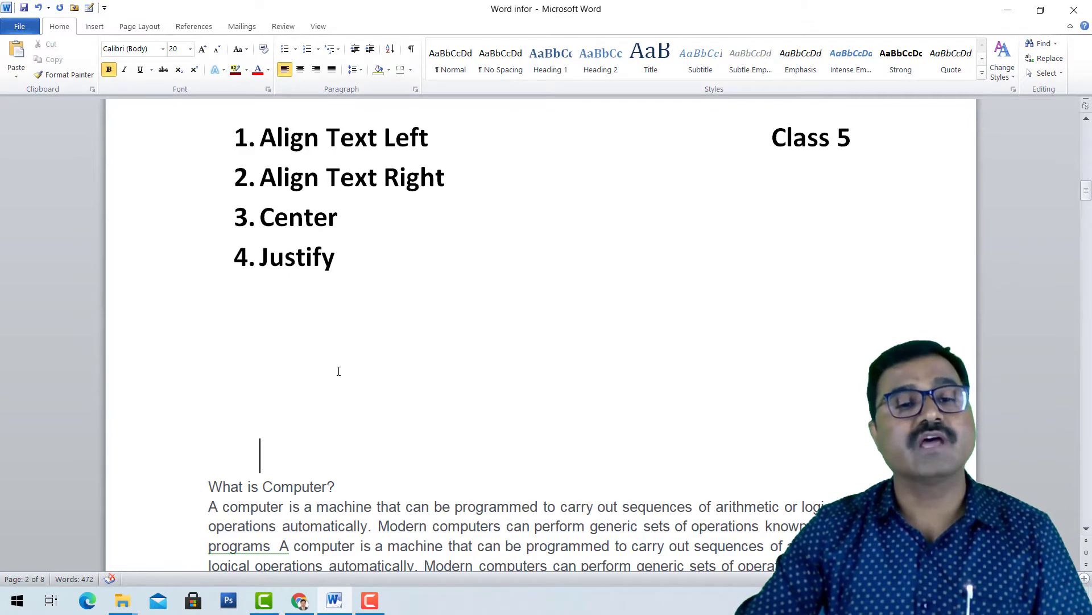
{"action": "scroll", "coordinate": [338, 371], "scroll_direction": "down", "scroll_amount": 3}
{"action": "scroll", "coordinate": [343, 363], "scroll_direction": "down", "scroll_amount": 3}
{"action": "scroll", "coordinate": [347, 362], "scroll_direction": "up", "scroll_amount": 4}
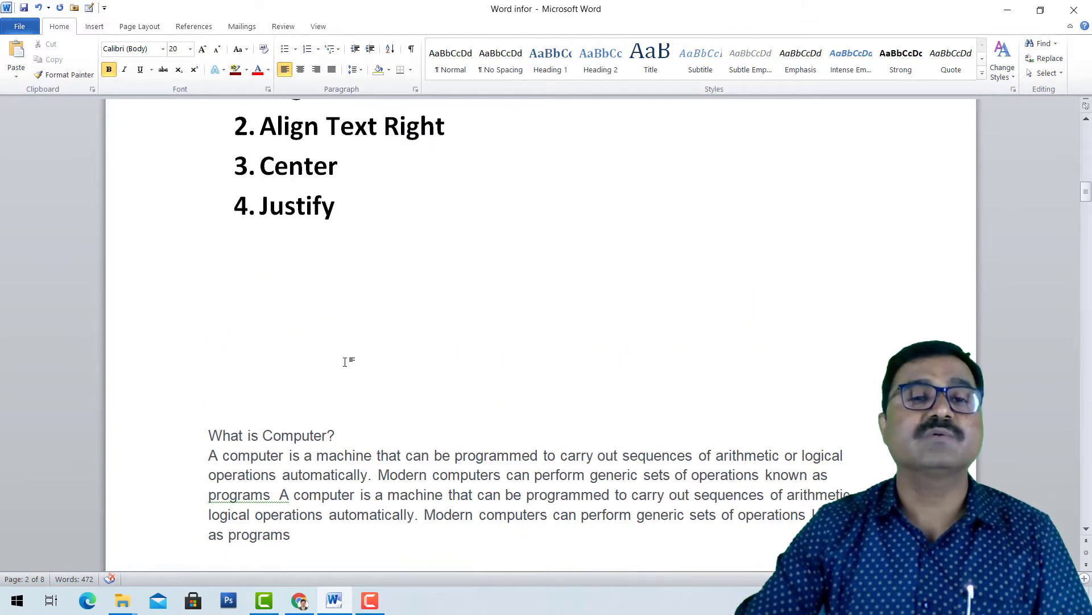
{"action": "scroll", "coordinate": [330, 284], "scroll_direction": "up", "scroll_amount": 2}
{"action": "scroll", "coordinate": [317, 284], "scroll_direction": "down", "scroll_amount": 3}
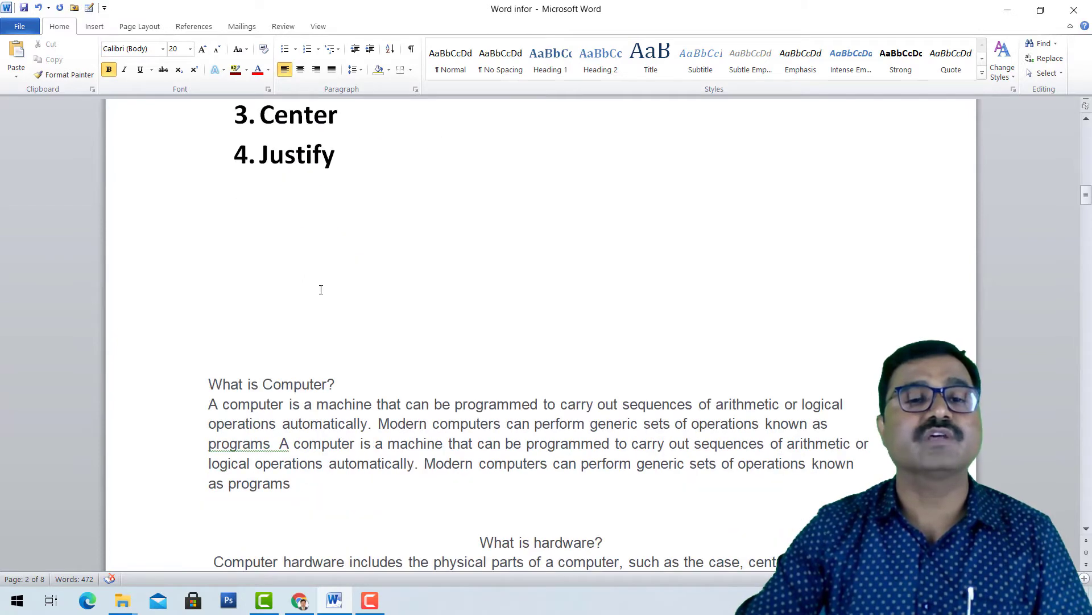
{"action": "left_click_drag", "start_coordinate": [293, 485], "coordinate": [188, 388]}
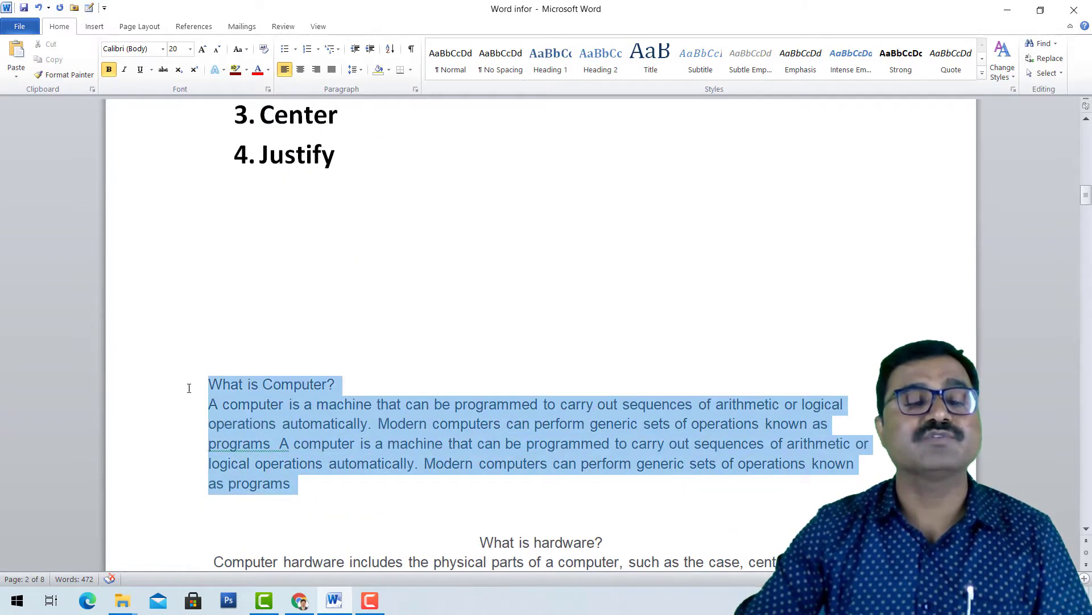
{"action": "scroll", "coordinate": [398, 359], "scroll_direction": "down", "scroll_amount": 5}
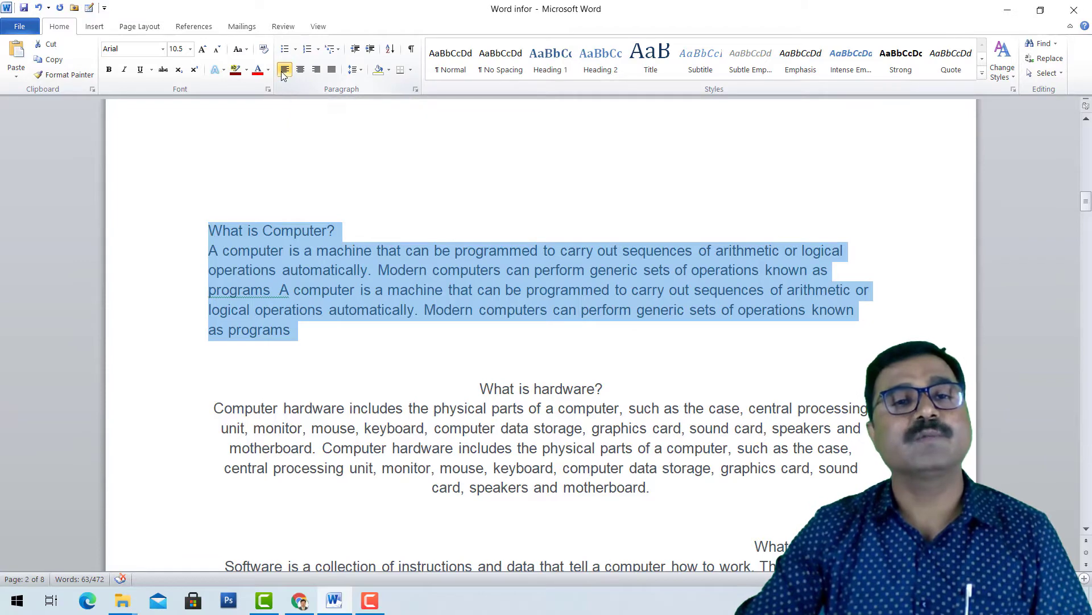
{"action": "key", "text": "ctrl+j"}
{"action": "left_click", "coordinate": [300, 71]}
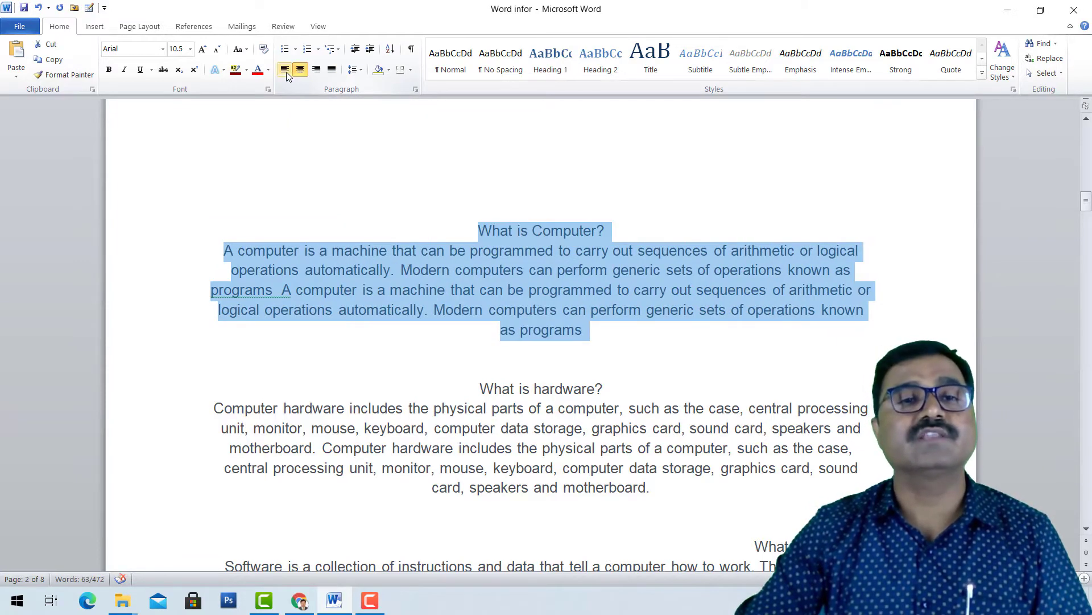
{"action": "left_click", "coordinate": [286, 74]}
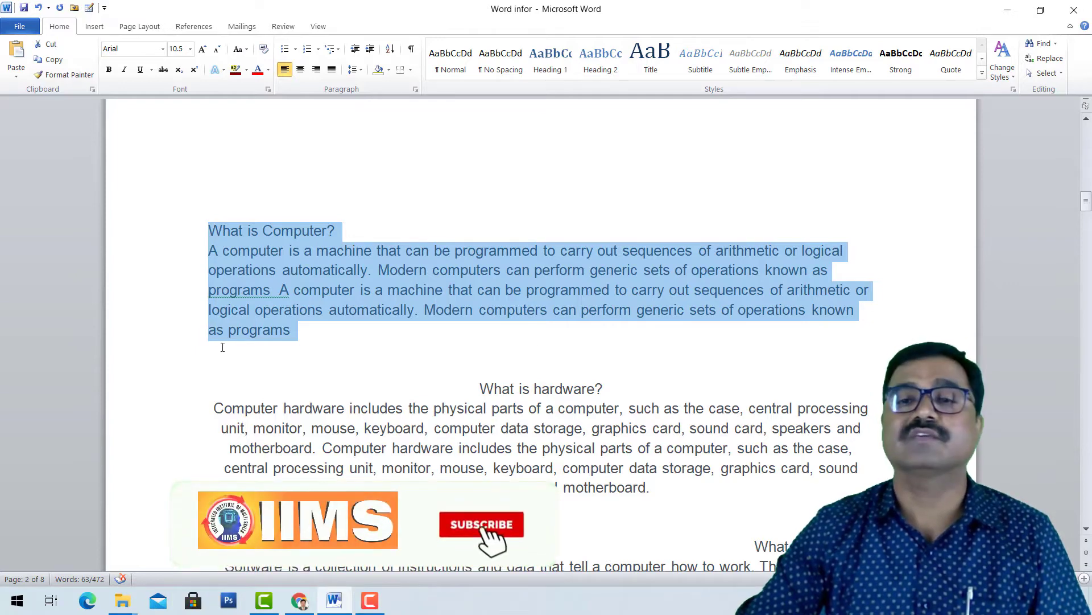
{"action": "left_click_drag", "start_coordinate": [480, 389], "coordinate": [650, 487]}
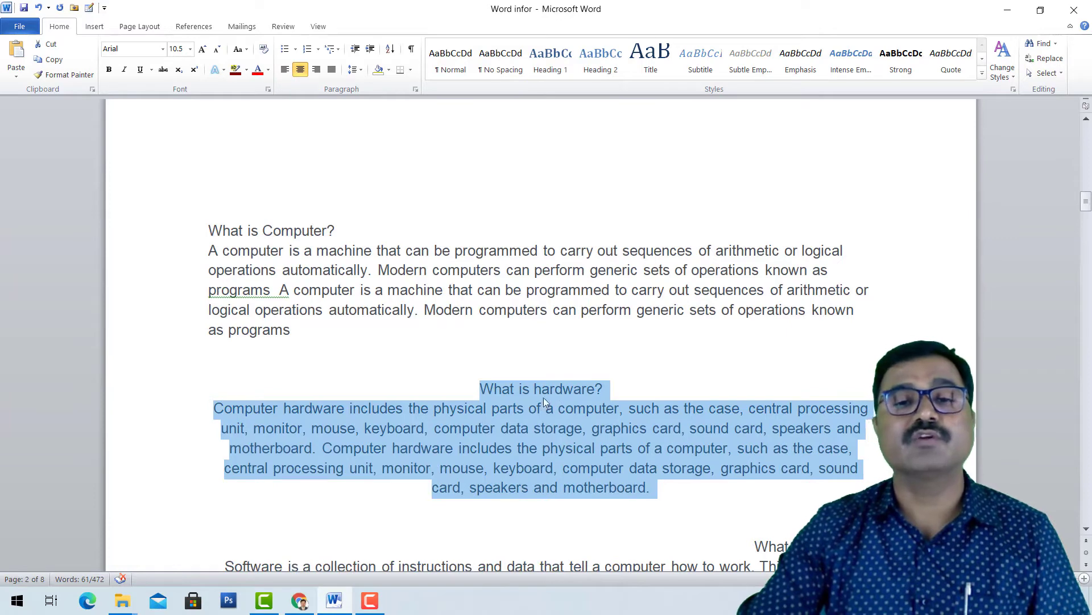
{"action": "left_click", "coordinate": [606, 389]}
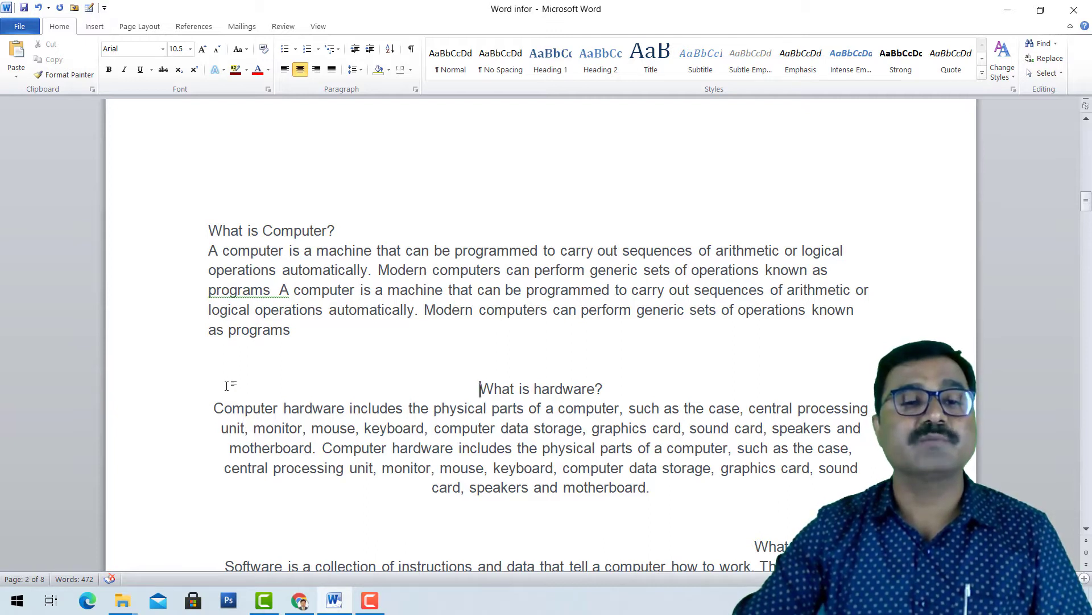
{"action": "left_click_drag", "start_coordinate": [236, 389], "coordinate": [739, 486]}
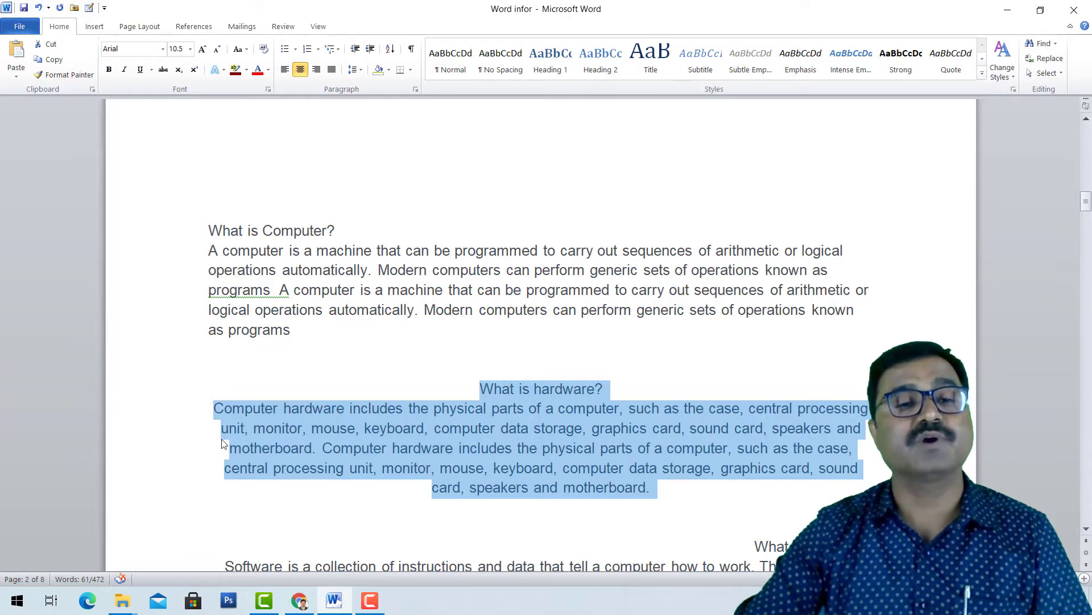
{"action": "scroll", "coordinate": [680, 430], "scroll_direction": "down", "scroll_amount": 2}
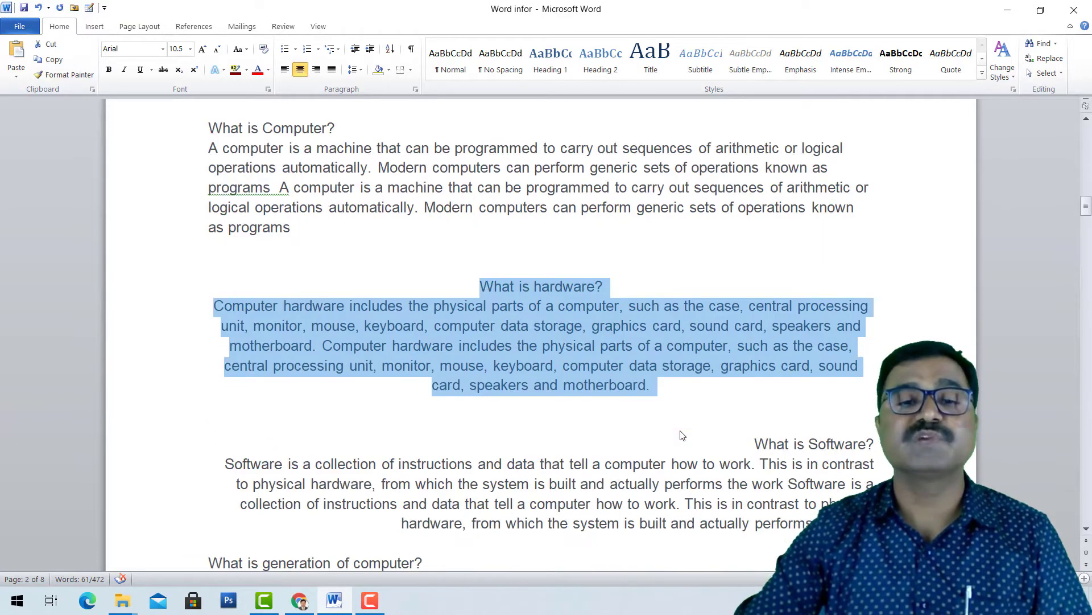
{"action": "scroll", "coordinate": [681, 430], "scroll_direction": "down", "scroll_amount": 1}
{"action": "mouse_move", "coordinate": [754, 393]}
{"action": "left_mouse_down"}
{"action": "mouse_move", "coordinate": [848, 470]}
{"action": "mouse_move", "coordinate": [875, 471]}
{"action": "left_mouse_up"}
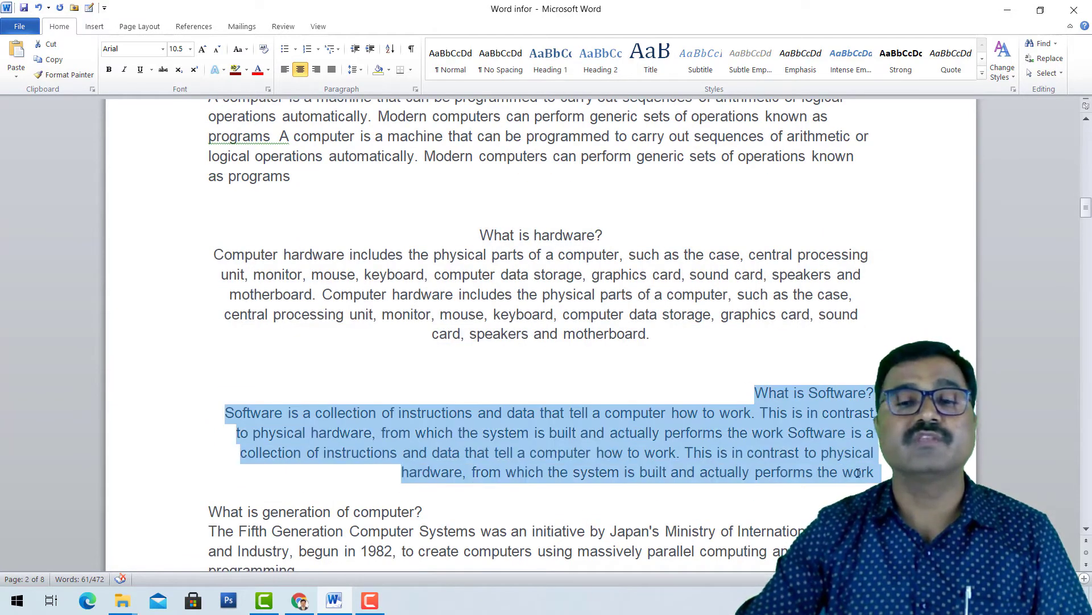
{"action": "left_click", "coordinate": [285, 70]}
{"action": "left_click", "coordinate": [315, 71]}
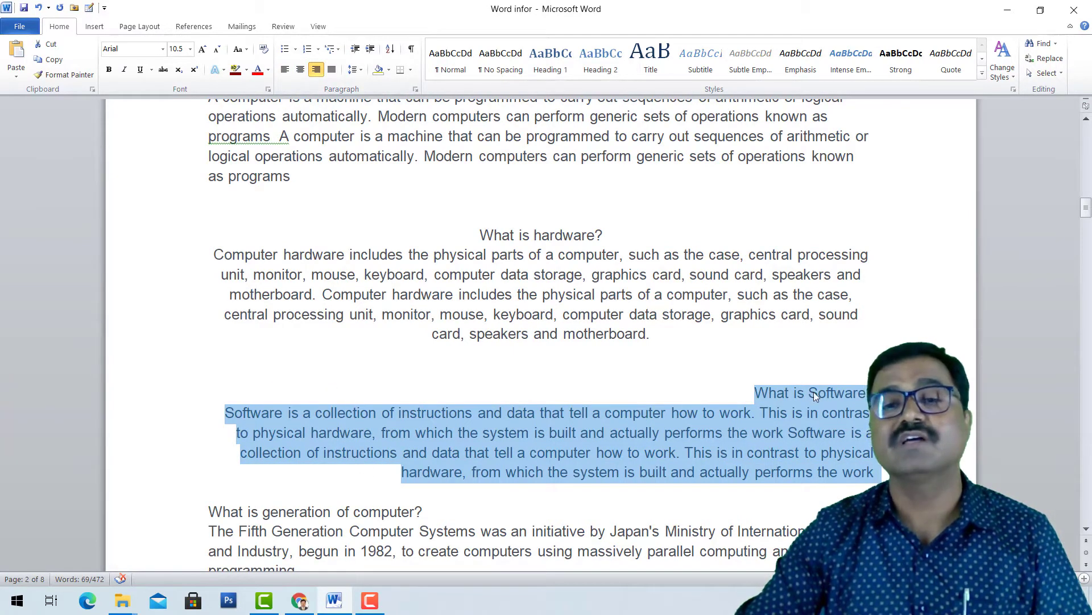
{"action": "scroll", "coordinate": [854, 273], "scroll_direction": "down", "scroll_amount": 3}
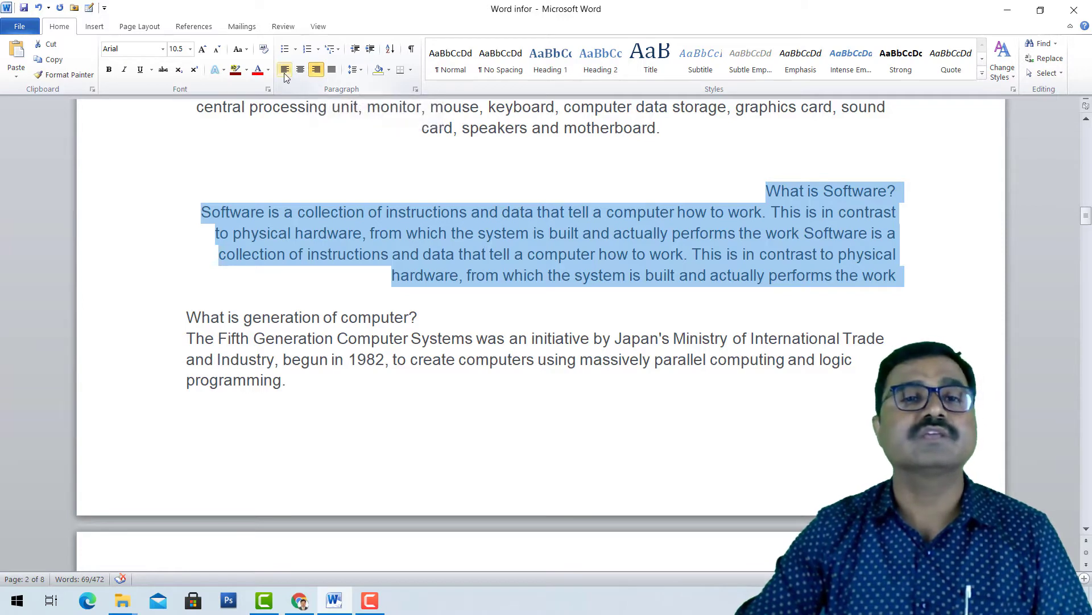
{"action": "scroll", "coordinate": [399, 265], "scroll_direction": "up", "scroll_amount": 2}
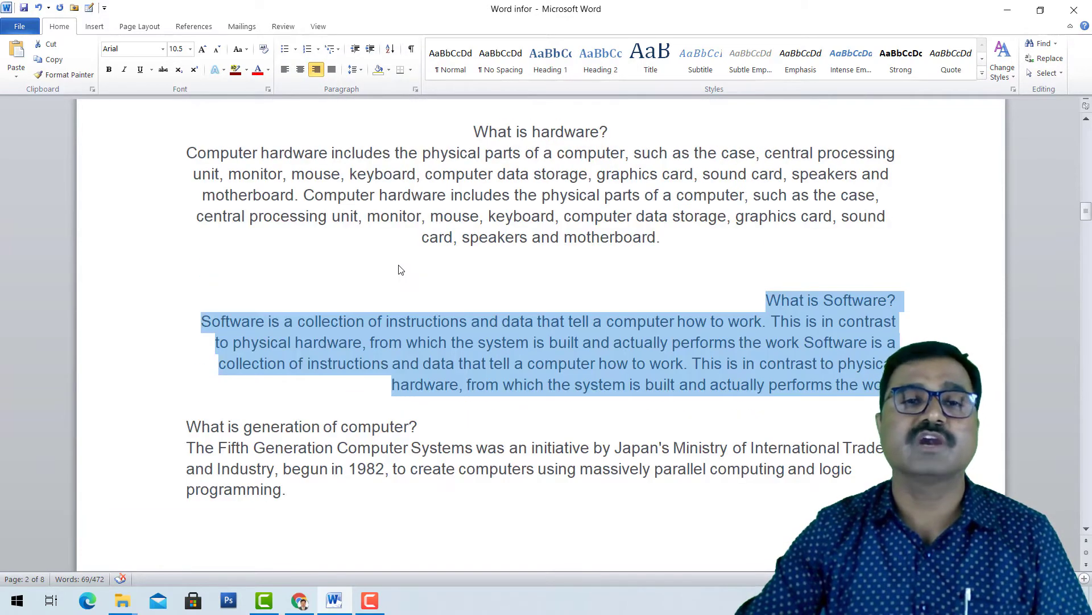
{"action": "left_click_drag", "start_coordinate": [669, 243], "coordinate": [223, 137]}
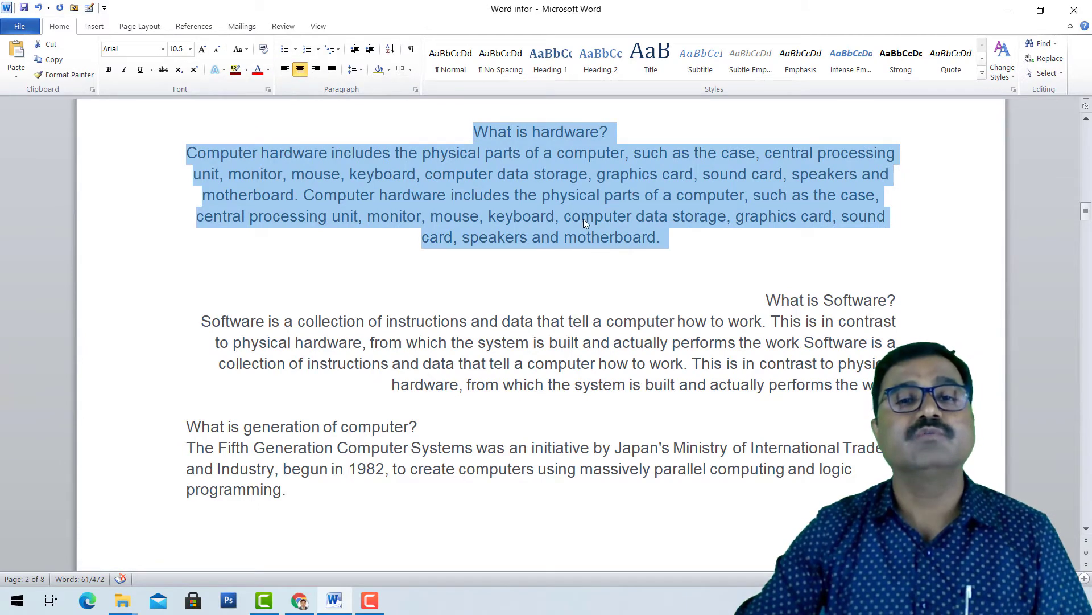
{"action": "left_click", "coordinate": [595, 234]}
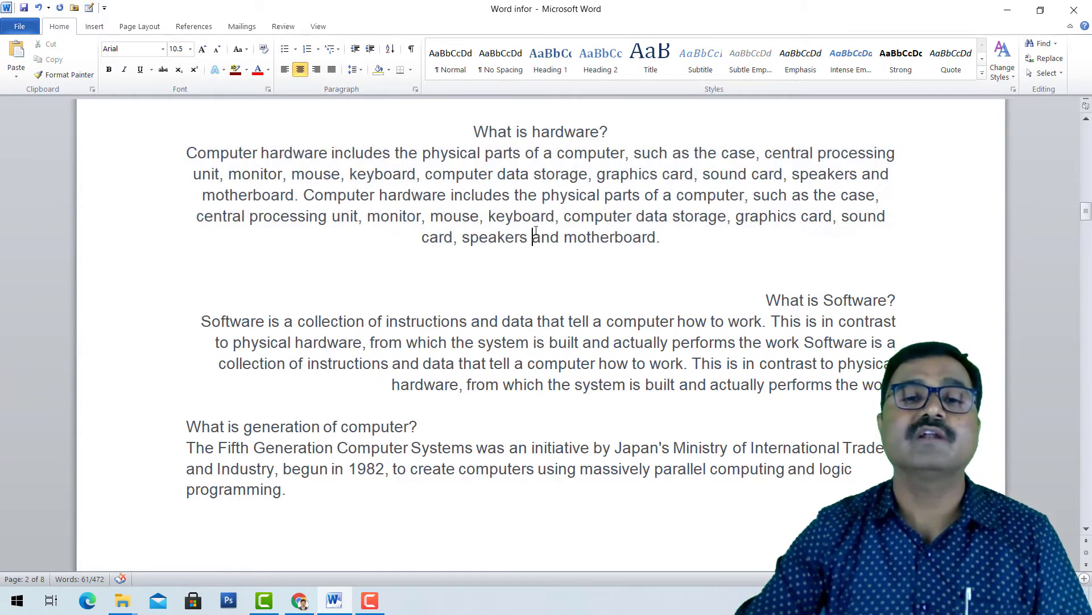
{"action": "triple_click", "coordinate": [595, 234]}
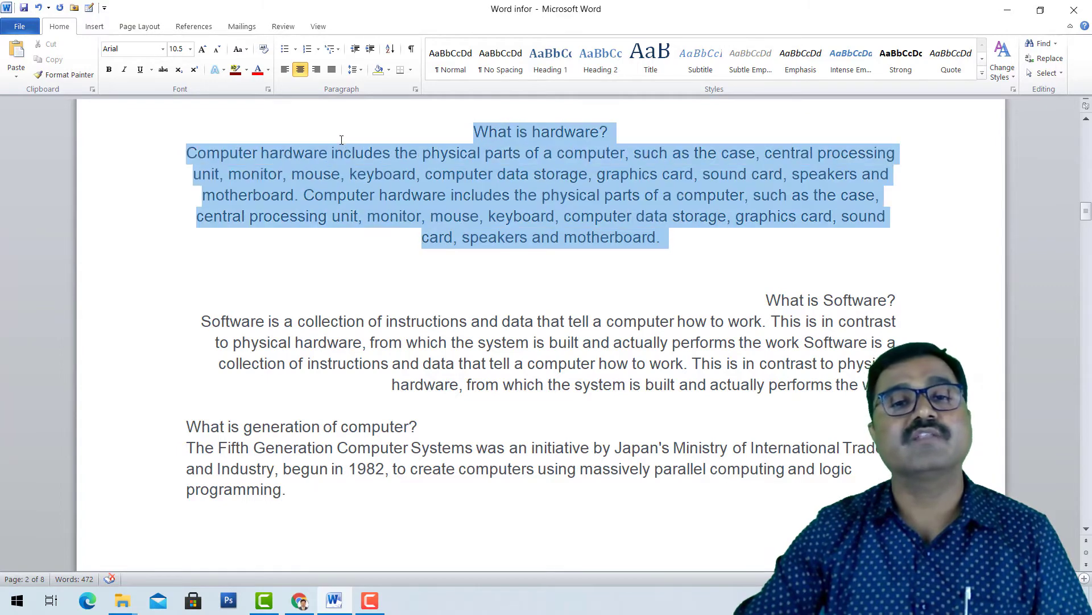
{"action": "left_click", "coordinate": [419, 342]}
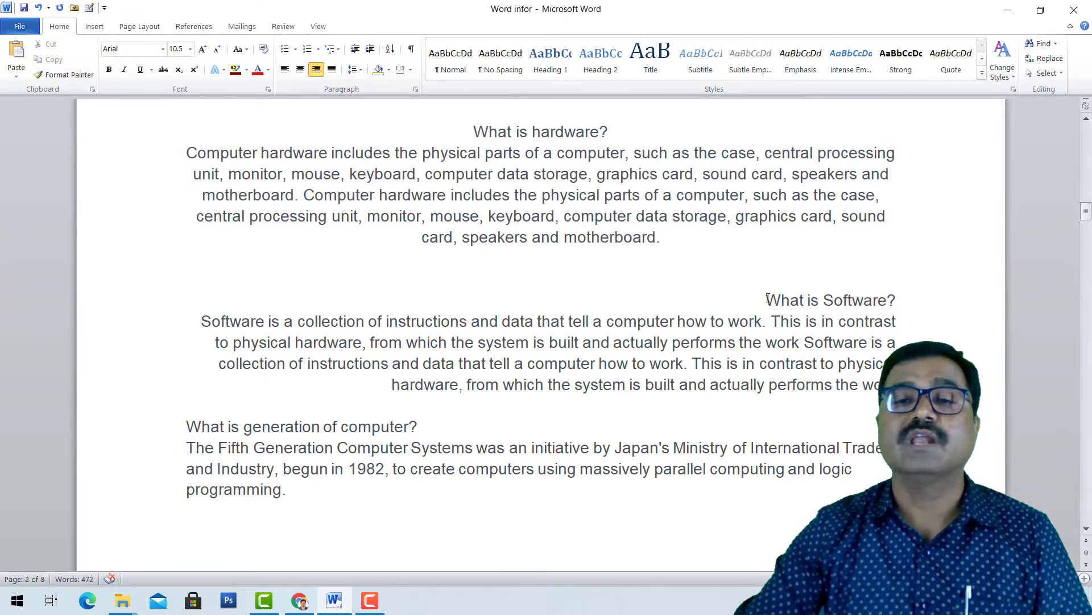
{"action": "left_click_drag", "start_coordinate": [768, 299], "coordinate": [888, 385]}
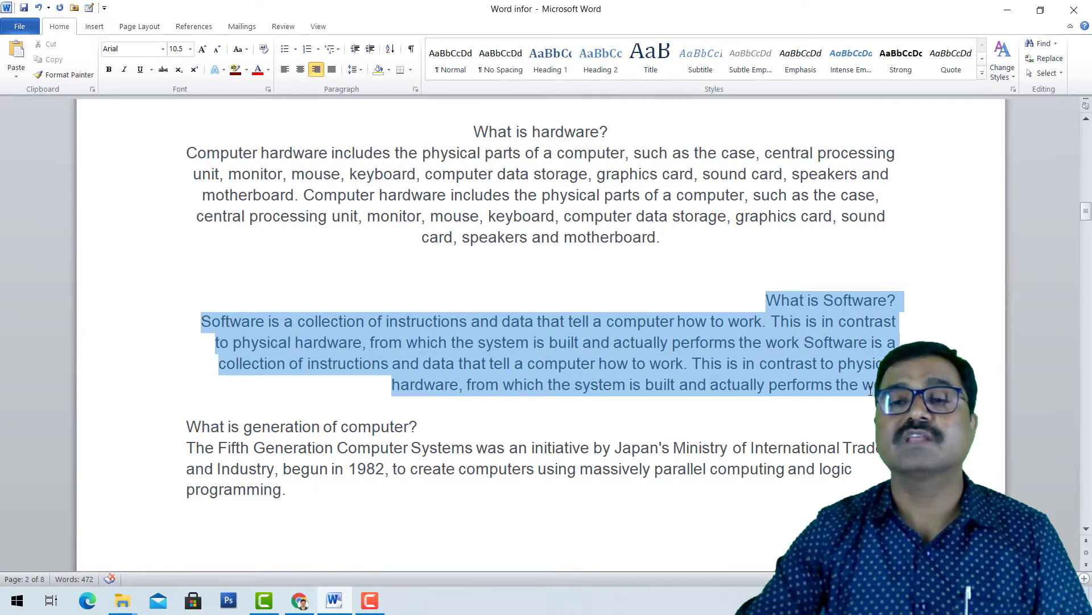
{"action": "left_click", "coordinate": [889, 299]}
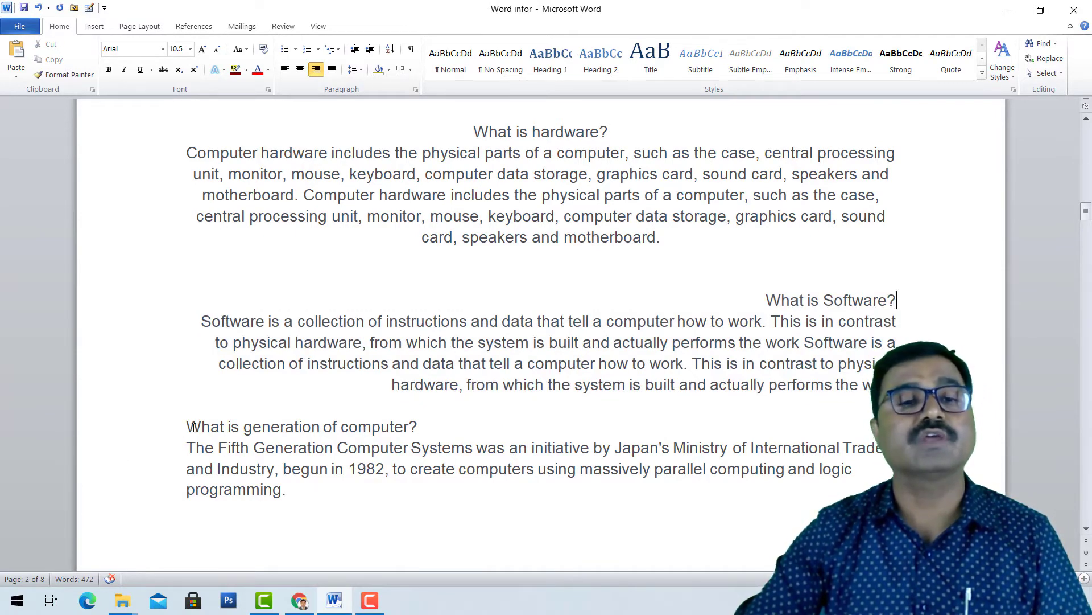
{"action": "scroll", "coordinate": [367, 410], "scroll_direction": "down", "scroll_amount": 3}
{"action": "scroll", "coordinate": [367, 408], "scroll_direction": "up", "scroll_amount": 3}
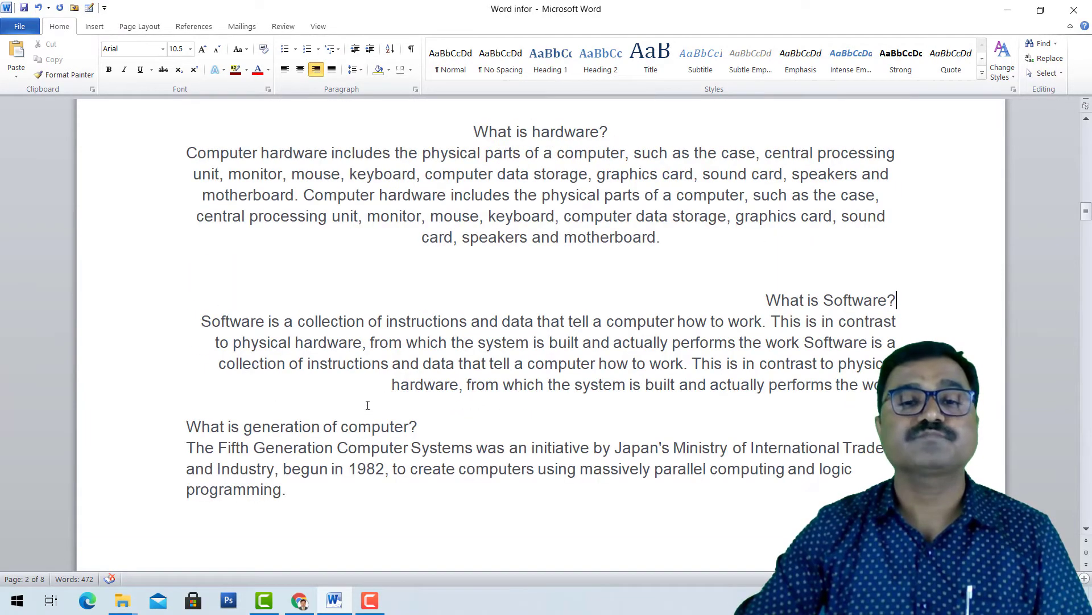
{"action": "scroll", "coordinate": [367, 409], "scroll_direction": "up", "scroll_amount": 2}
- Select the 'What is hardware?' section and cycle it through left, center, right, then justify
{"action": "mouse_move", "coordinate": [662, 346]}
{"action": "left_mouse_down"}
{"action": "mouse_move", "coordinate": [539, 338]}
{"action": "mouse_move", "coordinate": [472, 239]}
{"action": "left_mouse_up"}
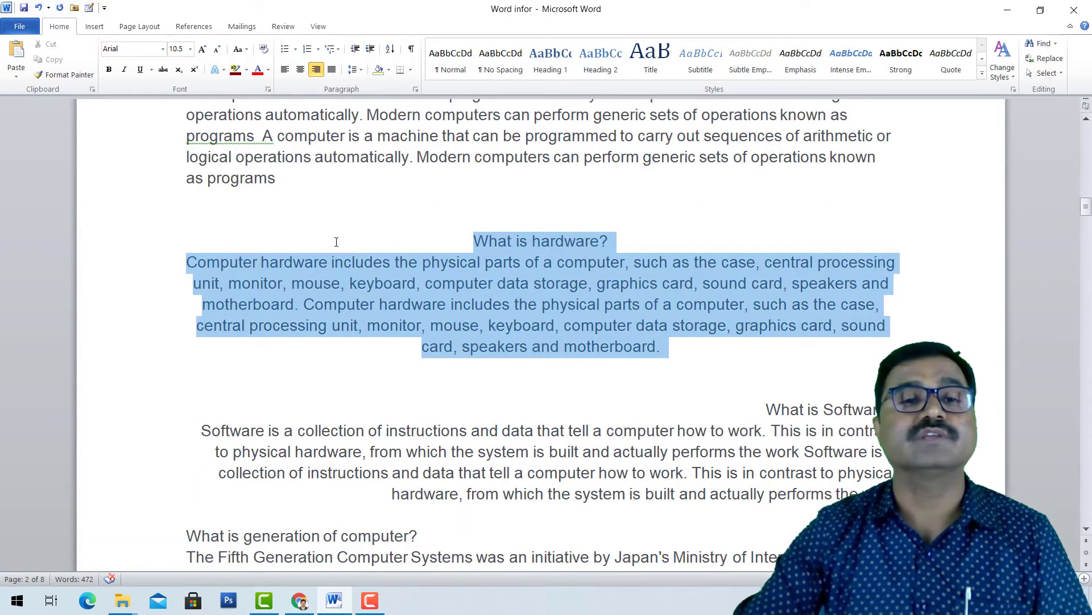
{"action": "left_click", "coordinate": [285, 70]}
{"action": "left_click", "coordinate": [304, 75]}
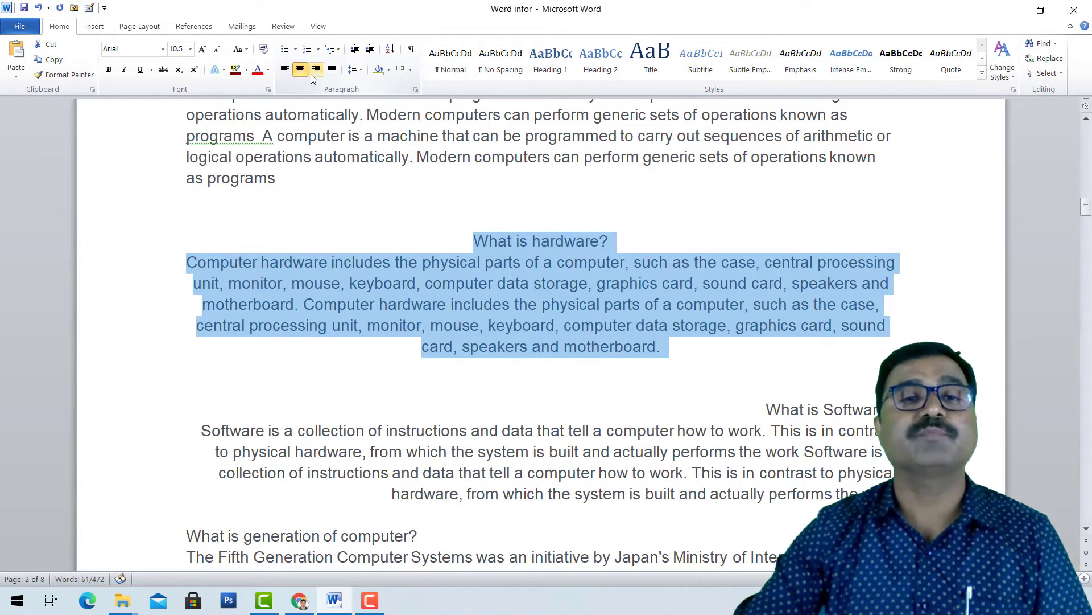
{"action": "left_click", "coordinate": [317, 70]}
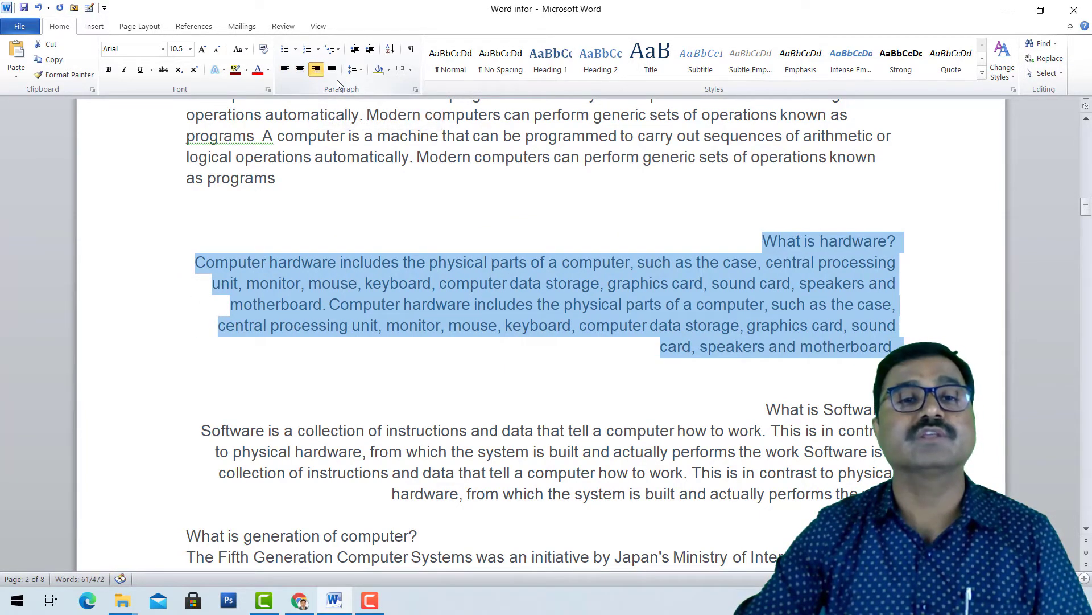
{"action": "left_click", "coordinate": [331, 69]}
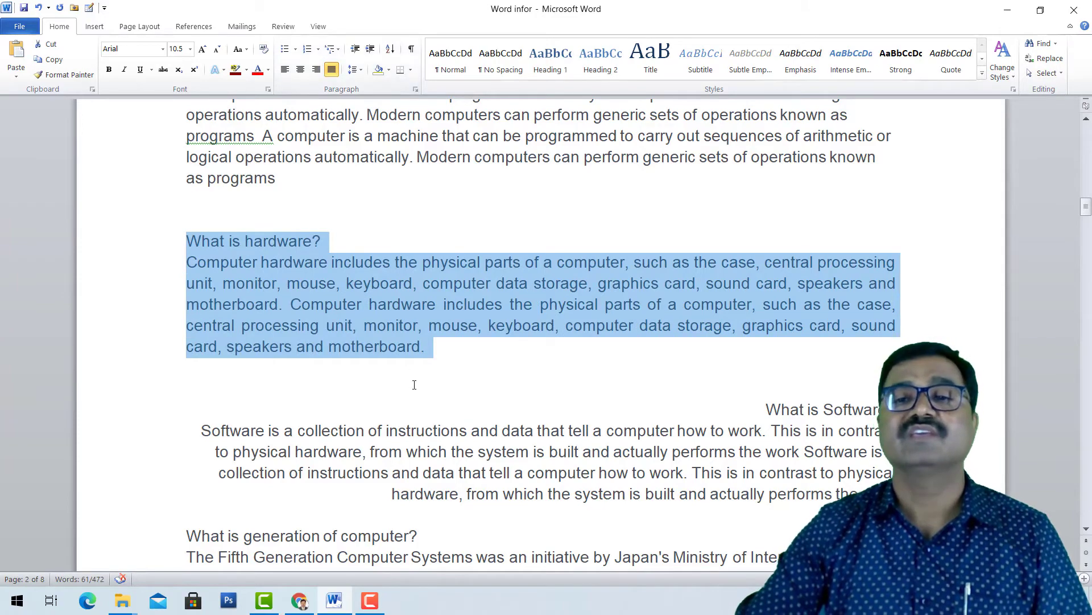
- Select both the computer and hardware sections, cycle the alignments, and finish on Justify
{"action": "scroll", "coordinate": [414, 385], "scroll_direction": "up", "scroll_amount": 1}
{"action": "scroll", "coordinate": [419, 382], "scroll_direction": "up", "scroll_amount": 1}
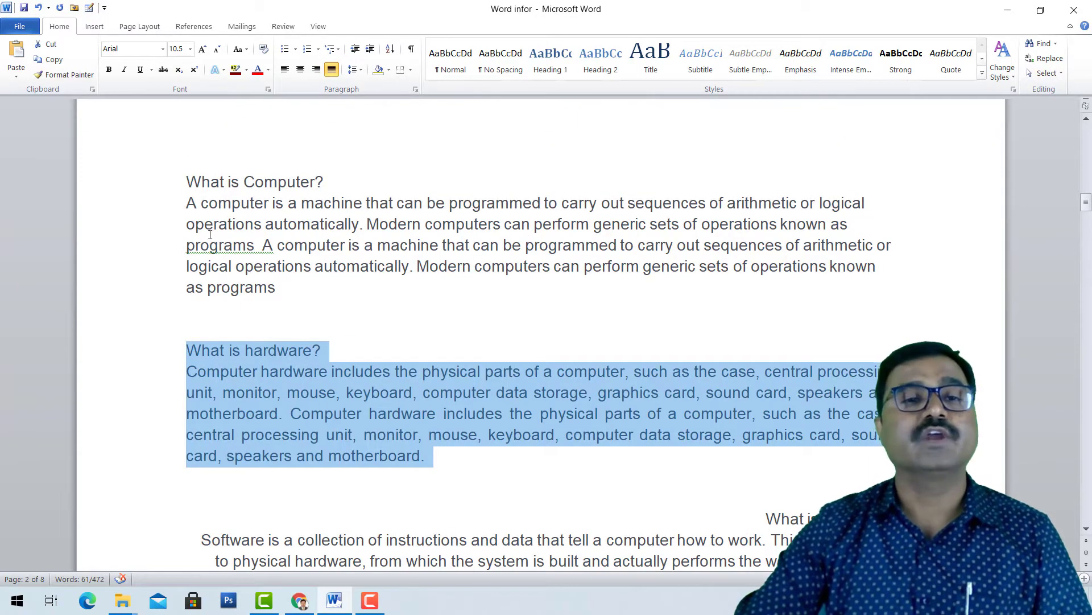
{"action": "left_click_drag", "start_coordinate": [188, 182], "coordinate": [419, 455]}
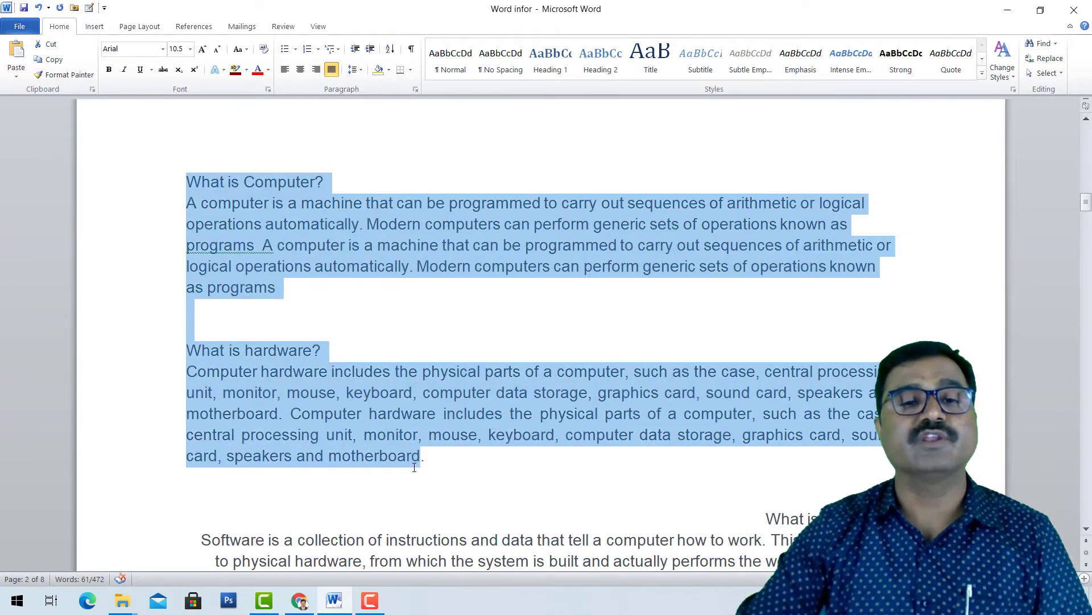
{"action": "left_click", "coordinate": [286, 70]}
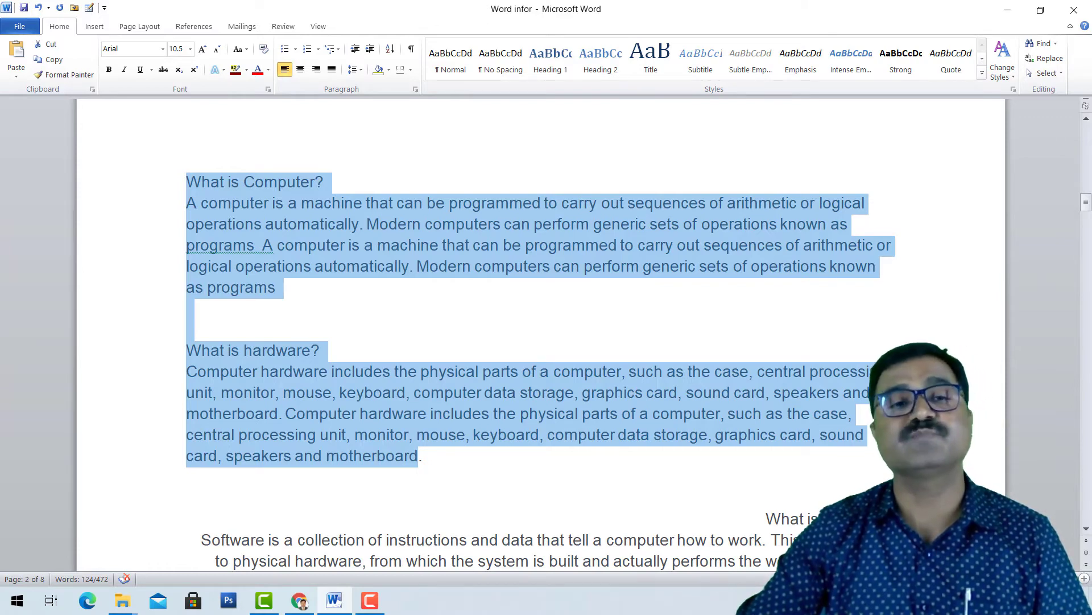
{"action": "left_click", "coordinate": [301, 70]}
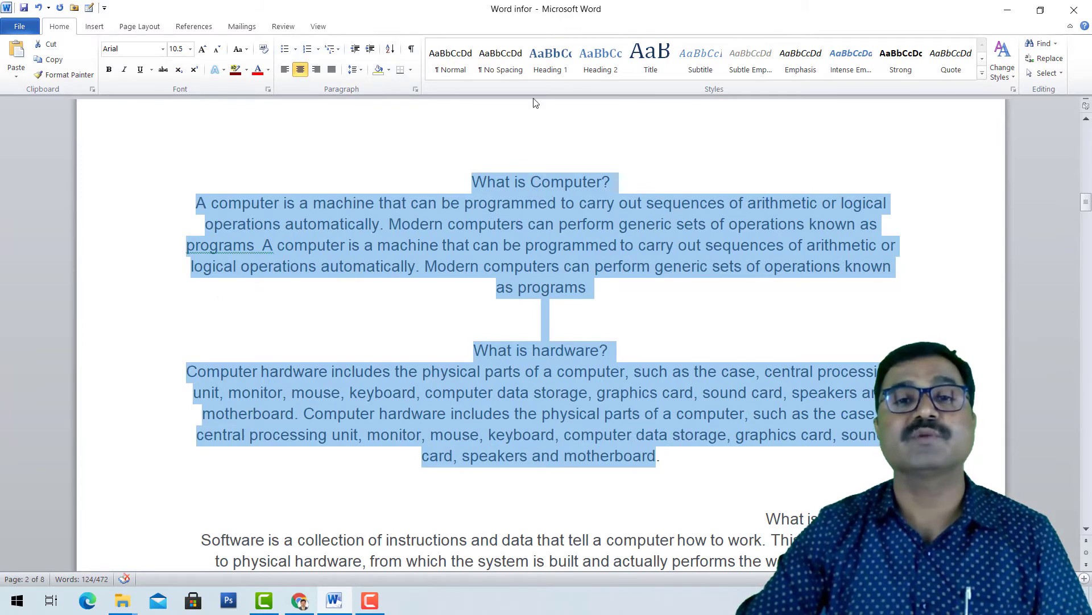
{"action": "left_click", "coordinate": [317, 69]}
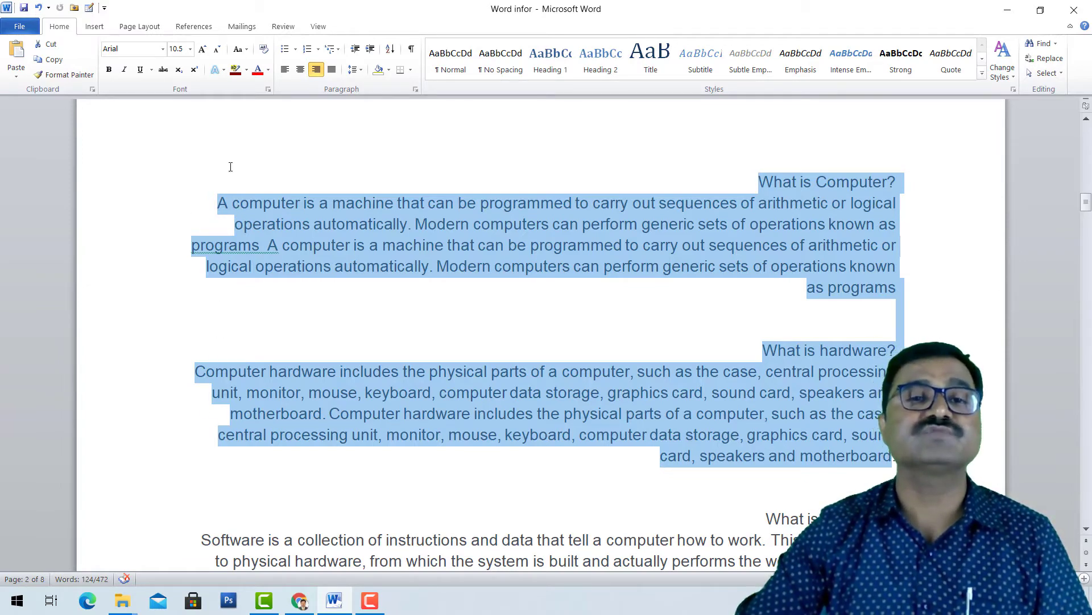
{"action": "left_click", "coordinate": [333, 73]}
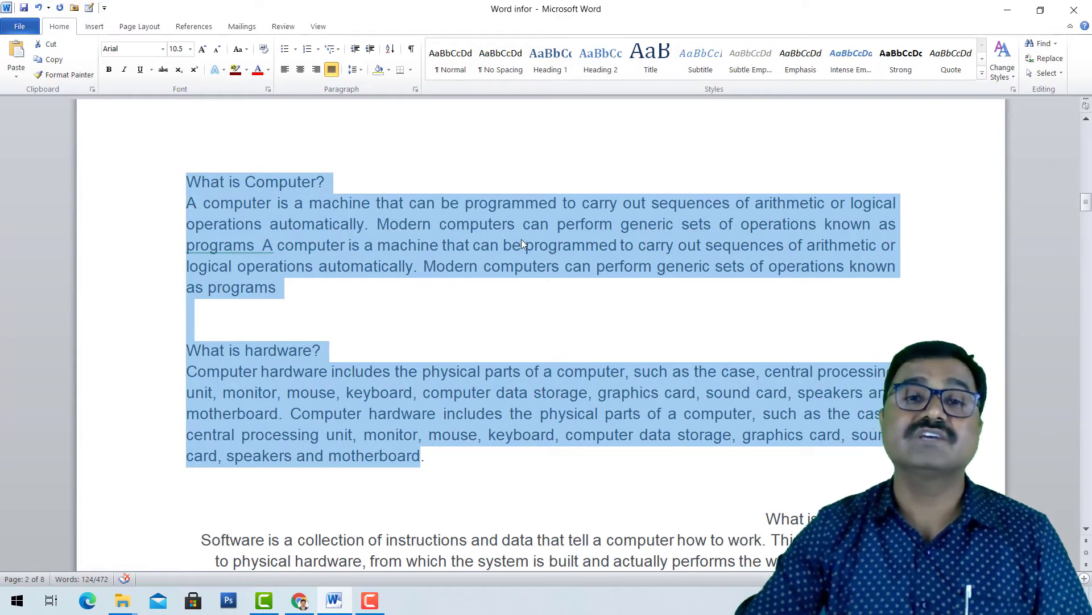
{"action": "left_click", "coordinate": [285, 70]}
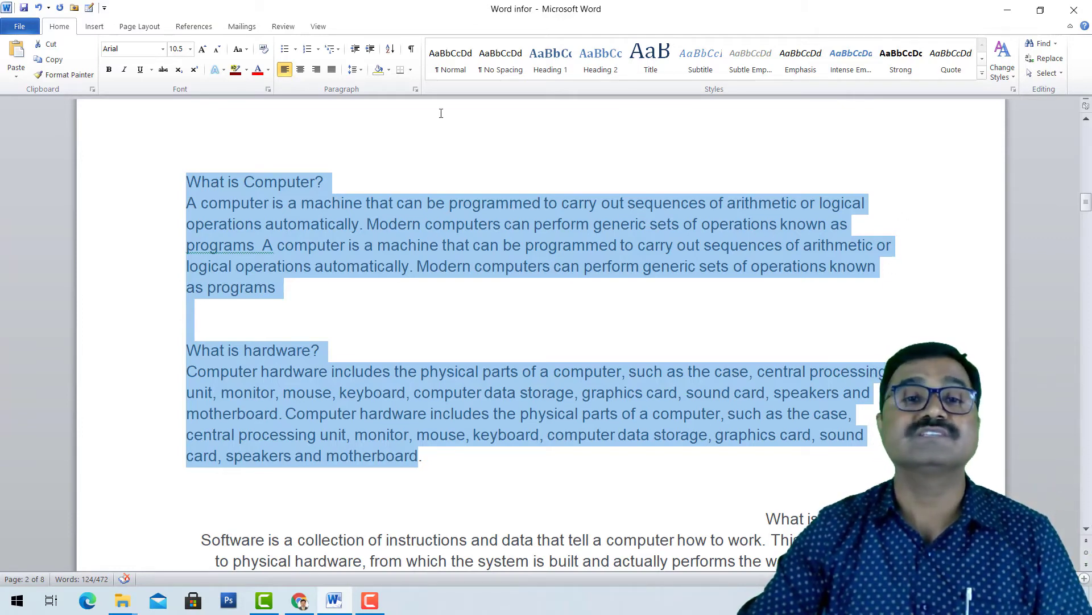
{"action": "left_click", "coordinate": [332, 69]}
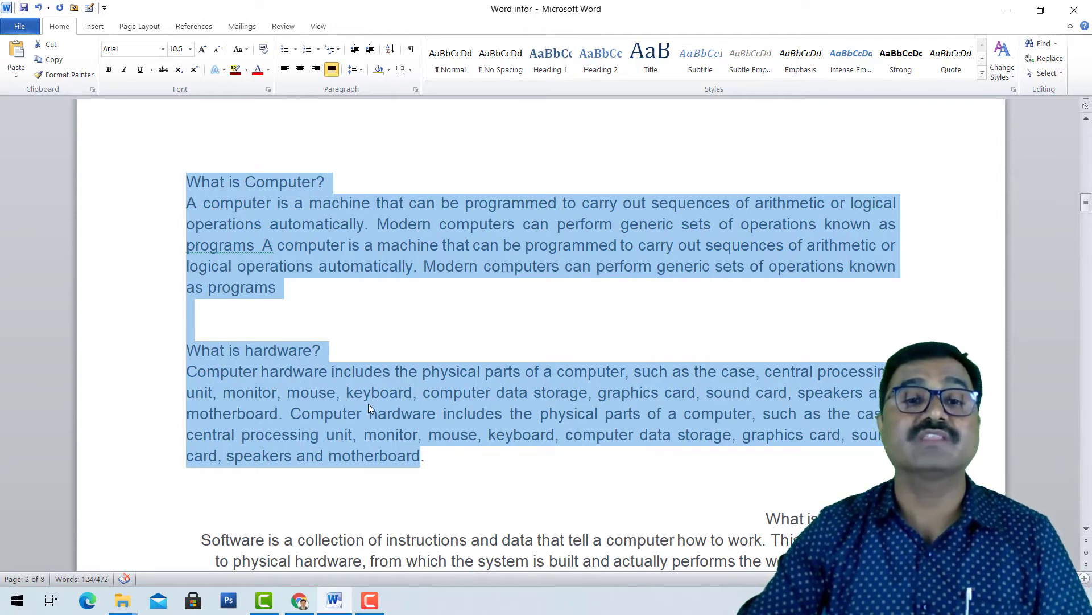
{"action": "left_click", "coordinate": [286, 70]}
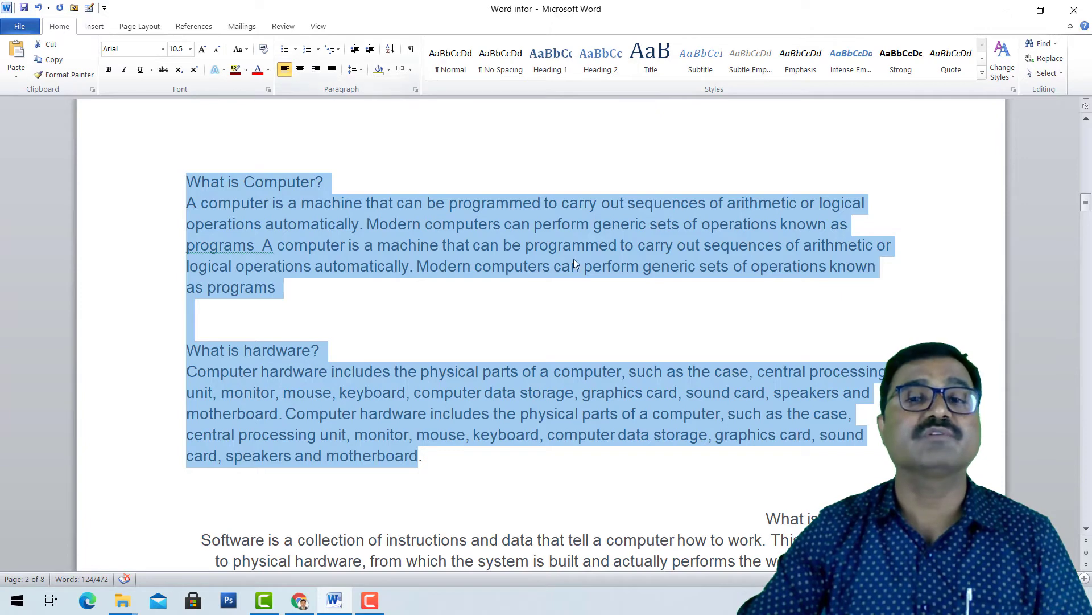
{"action": "left_click", "coordinate": [330, 69]}
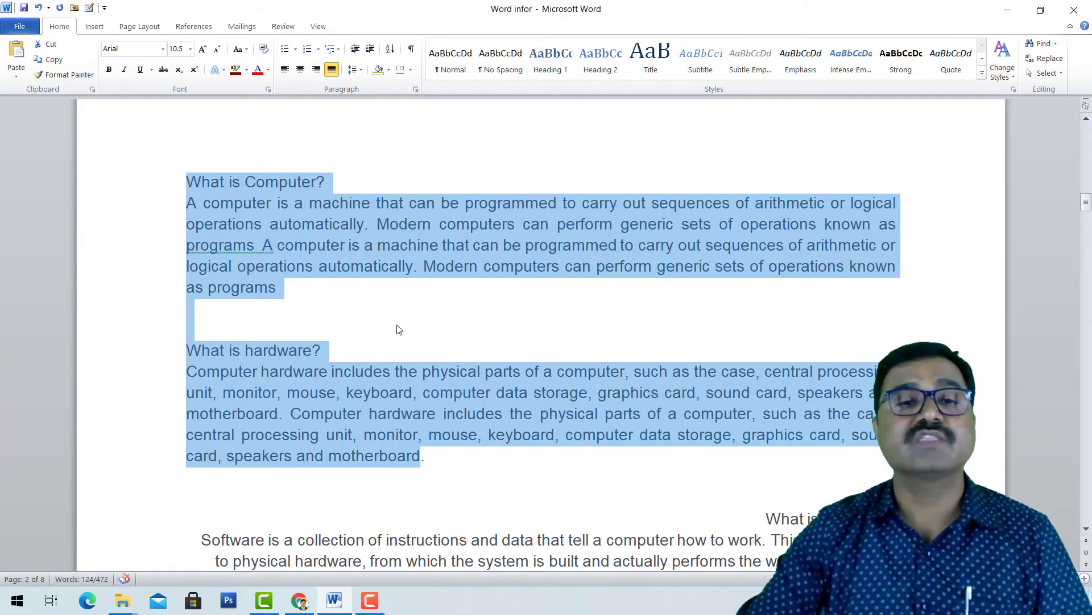
{"action": "scroll", "coordinate": [312, 213], "scroll_direction": "up", "scroll_amount": 2}
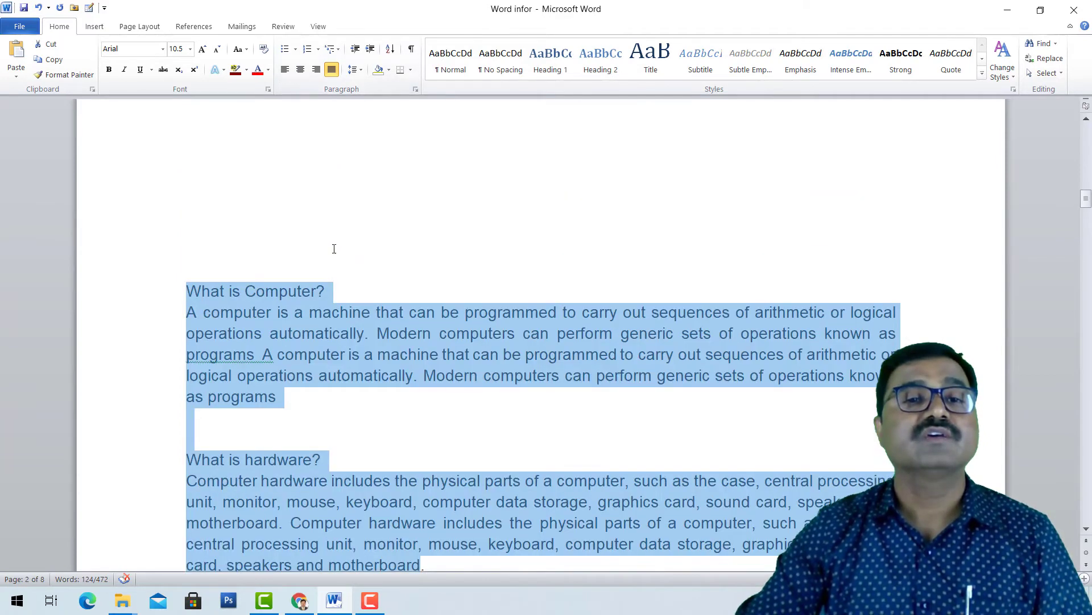
{"action": "scroll", "coordinate": [334, 247], "scroll_direction": "up", "scroll_amount": 3}
{"action": "scroll", "coordinate": [334, 246], "scroll_direction": "up", "scroll_amount": 1}
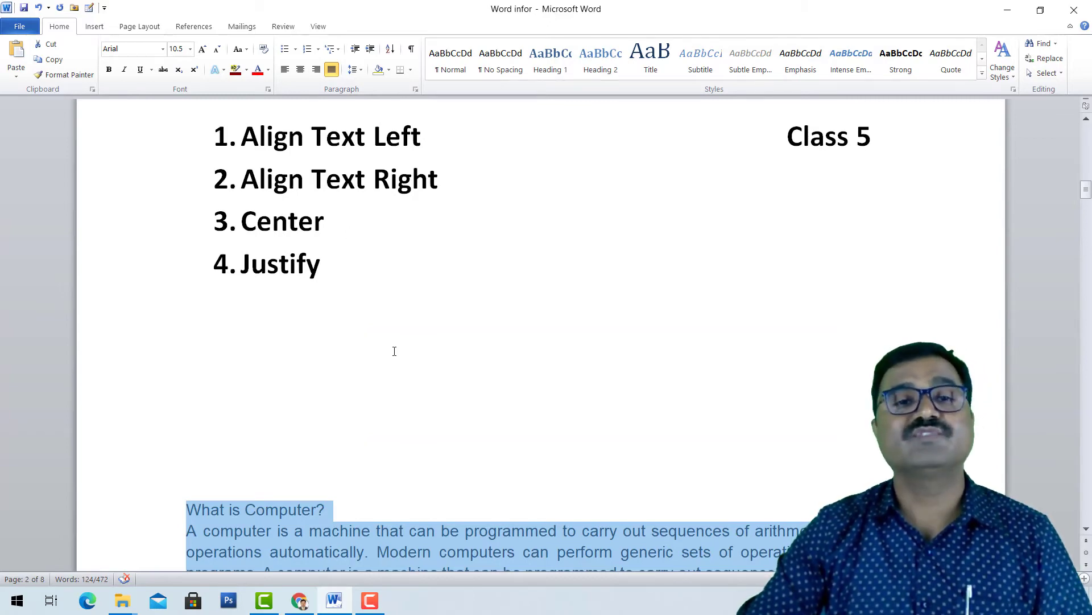
{"action": "scroll", "coordinate": [395, 351], "scroll_direction": "down", "scroll_amount": 3}
{"action": "scroll", "coordinate": [394, 347], "scroll_direction": "down", "scroll_amount": 1}
{"action": "scroll", "coordinate": [393, 347], "scroll_direction": "down", "scroll_amount": 2}
{"action": "scroll", "coordinate": [394, 347], "scroll_direction": "down", "scroll_amount": 1}
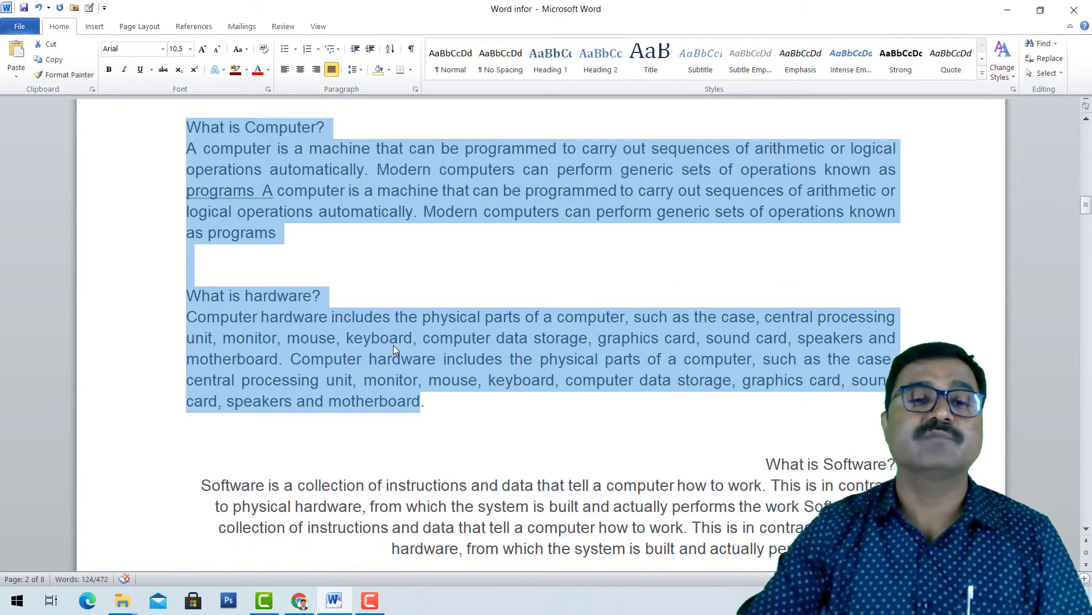
{"action": "scroll", "coordinate": [394, 343], "scroll_direction": "up", "scroll_amount": 3}
- Type 'IIMS Skill' on the blank line, try center and right, and settle on left alignment
{"action": "scroll", "coordinate": [394, 344], "scroll_direction": "up", "scroll_amount": 2}
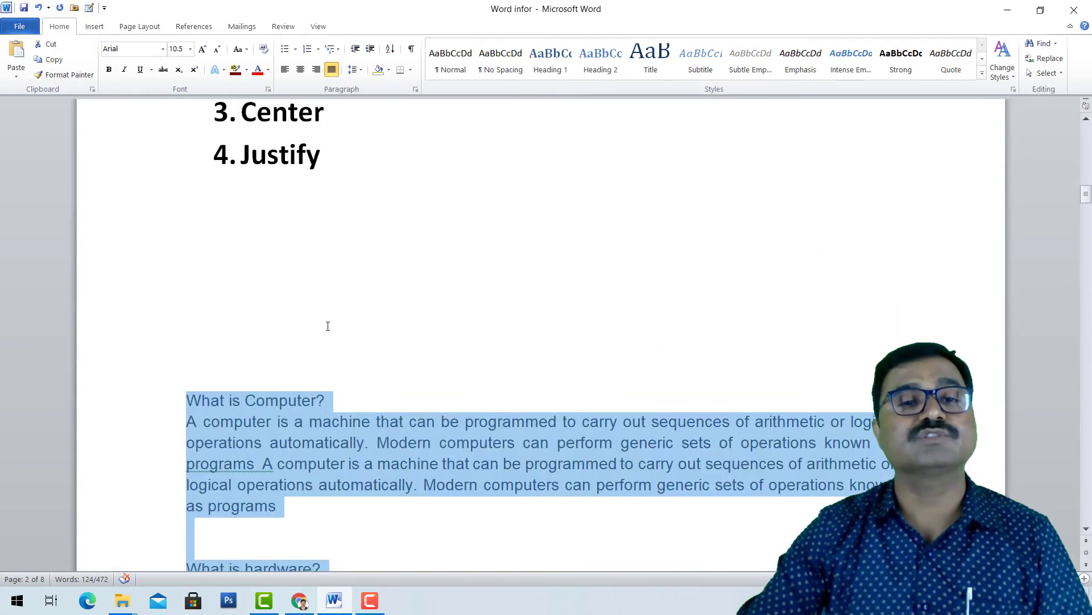
{"action": "left_click", "coordinate": [295, 264]}
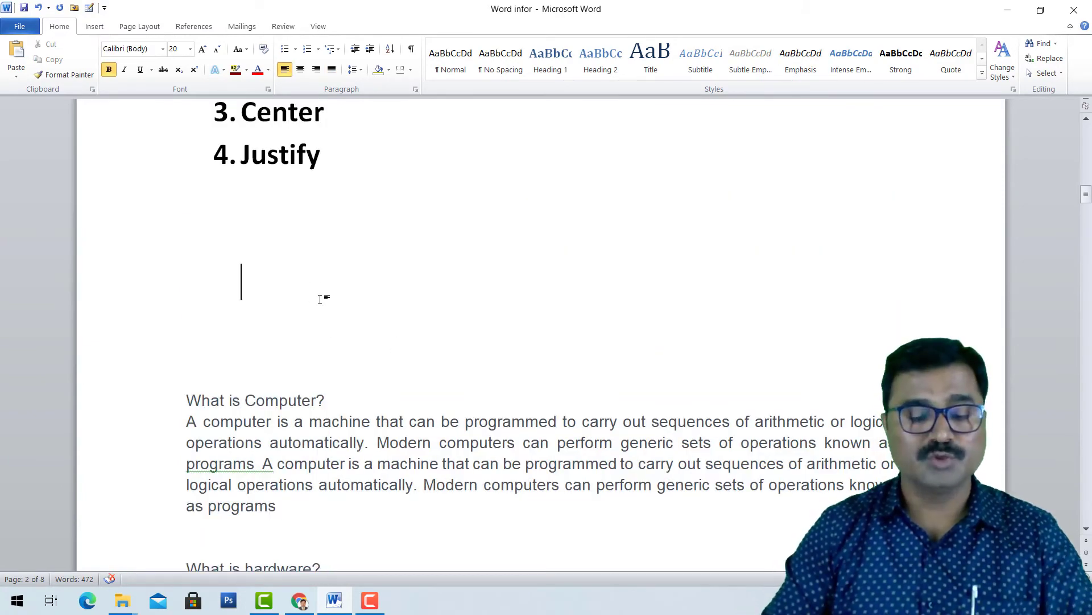
{"action": "type", "text": "IIMS "}
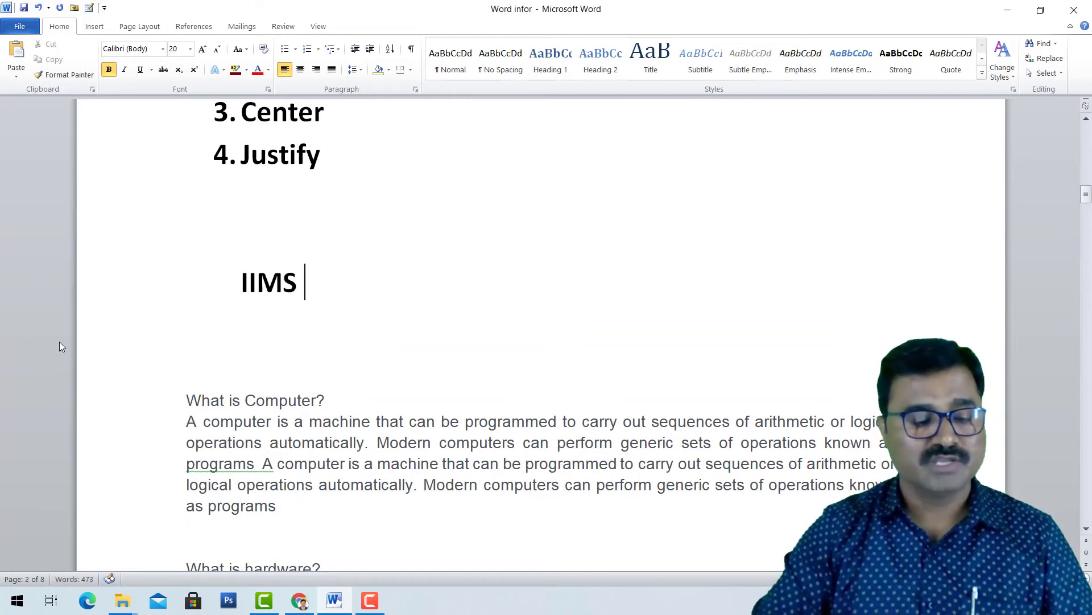
{"action": "type", "text": "Sk"}
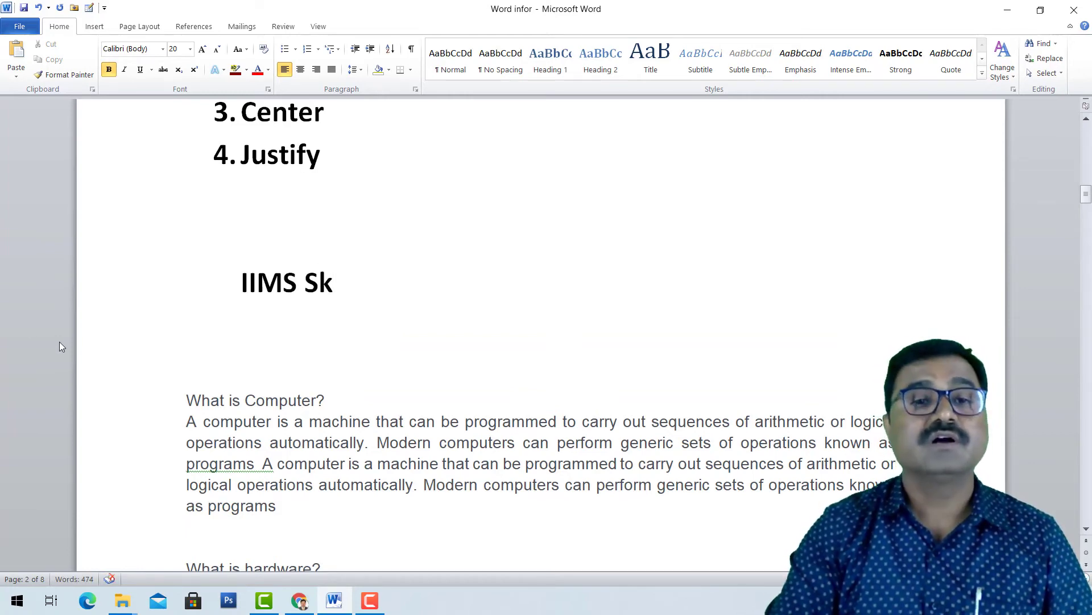
{"action": "type", "text": "ill"}
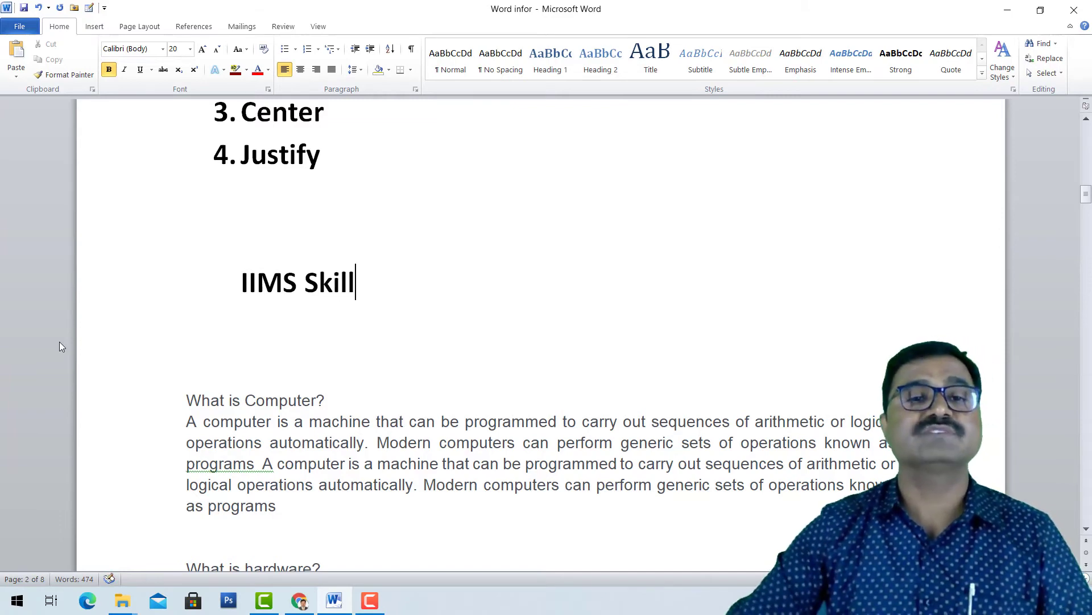
{"action": "triple_click", "coordinate": [239, 286]}
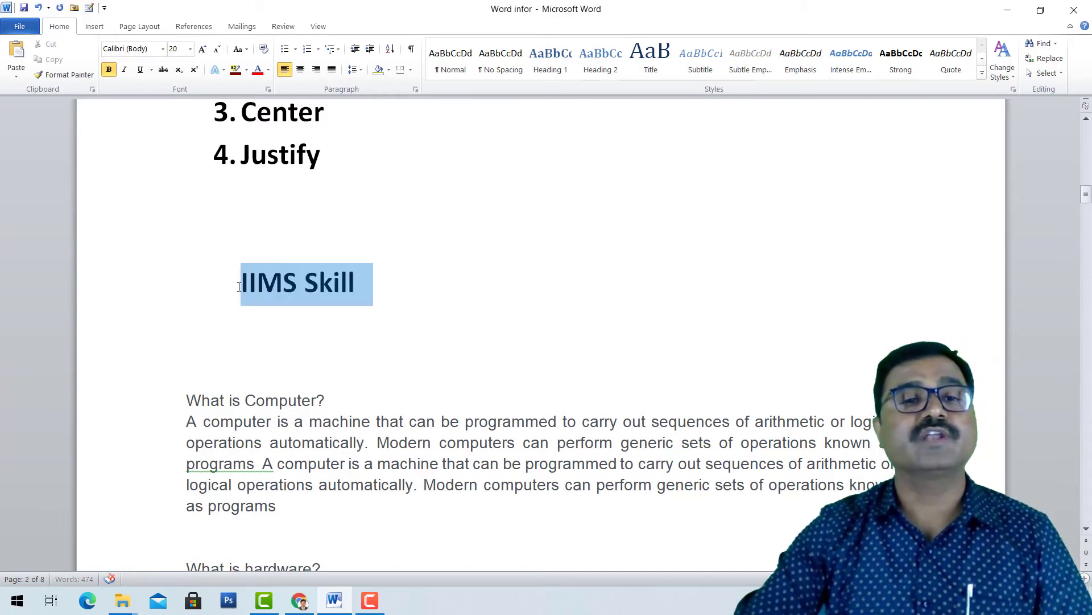
{"action": "left_click", "coordinate": [301, 69]}
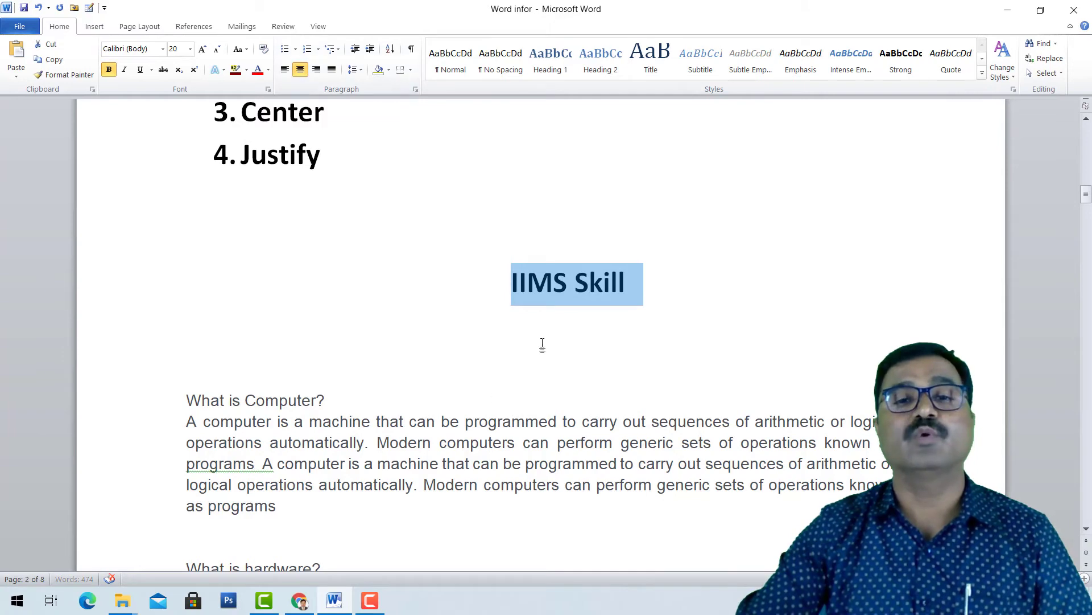
{"action": "left_click", "coordinate": [316, 69]}
{"action": "left_click", "coordinate": [285, 72]}
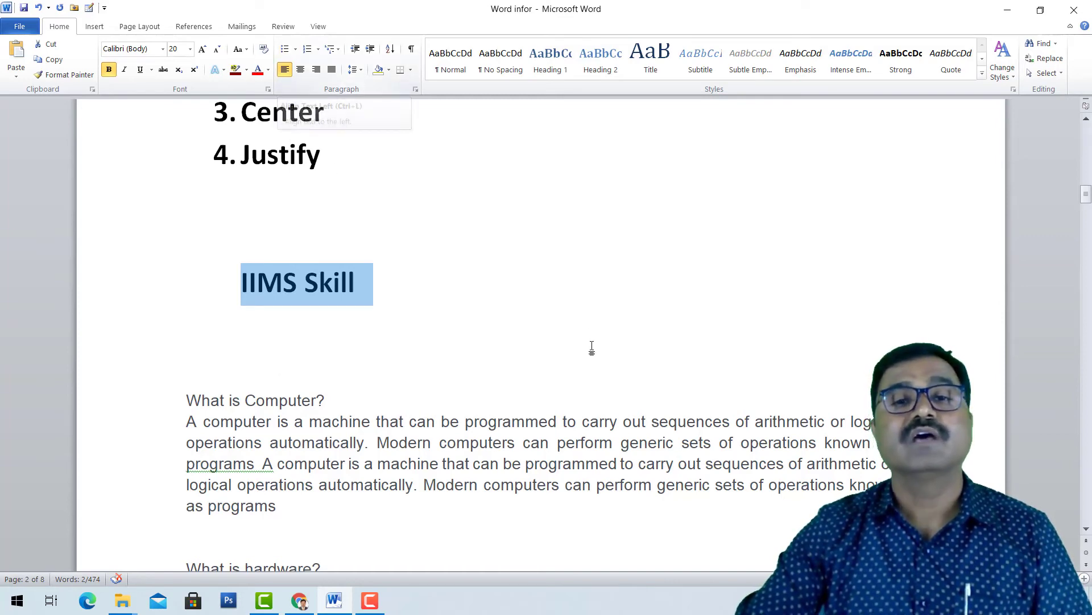
{"action": "left_click", "coordinate": [427, 293]}
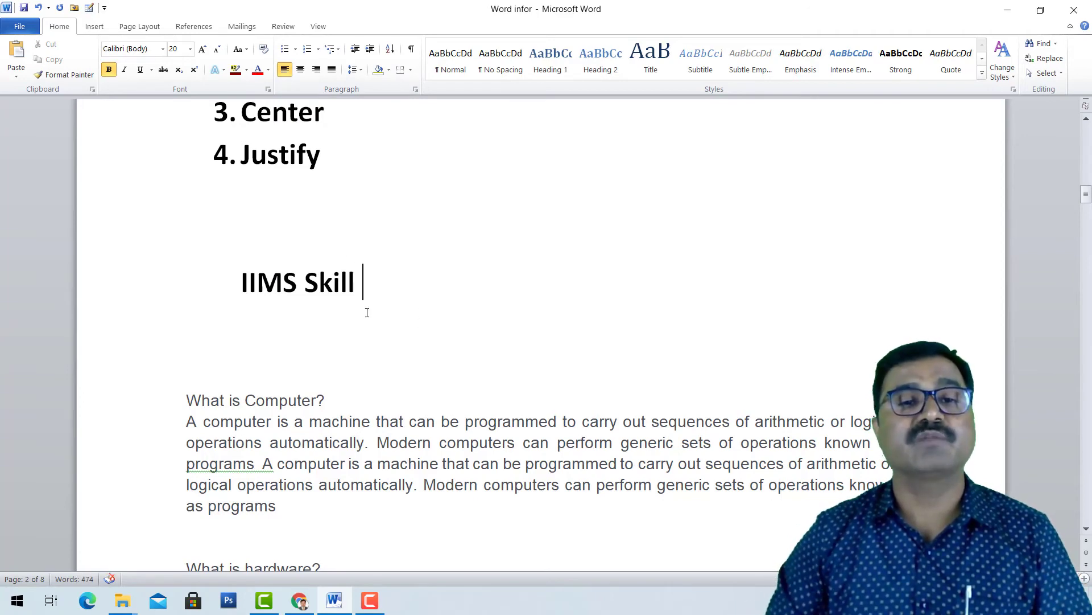
- Add a 'Date' line below IIMS Skill and align it to the right margin
{"action": "key", "text": "Return"}
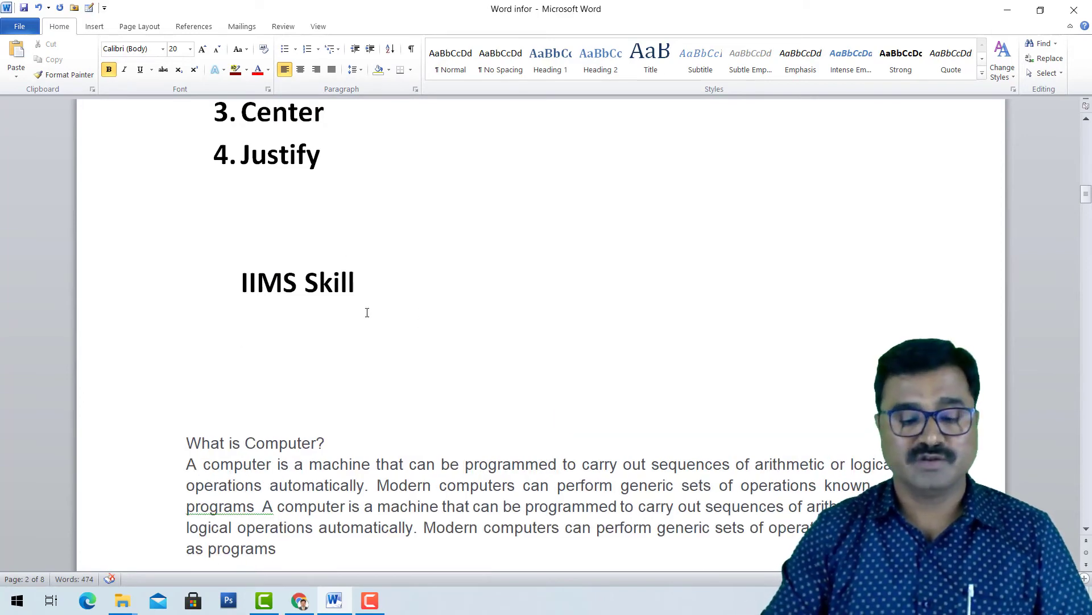
{"action": "type", "text": "Date"}
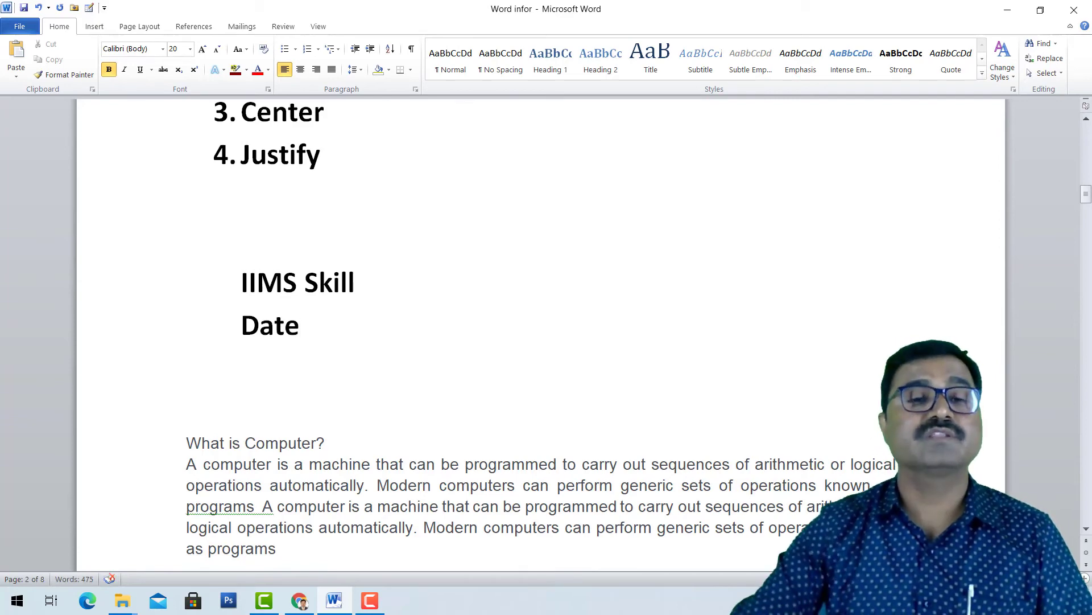
{"action": "left_click_drag", "start_coordinate": [299, 333], "coordinate": [227, 331]}
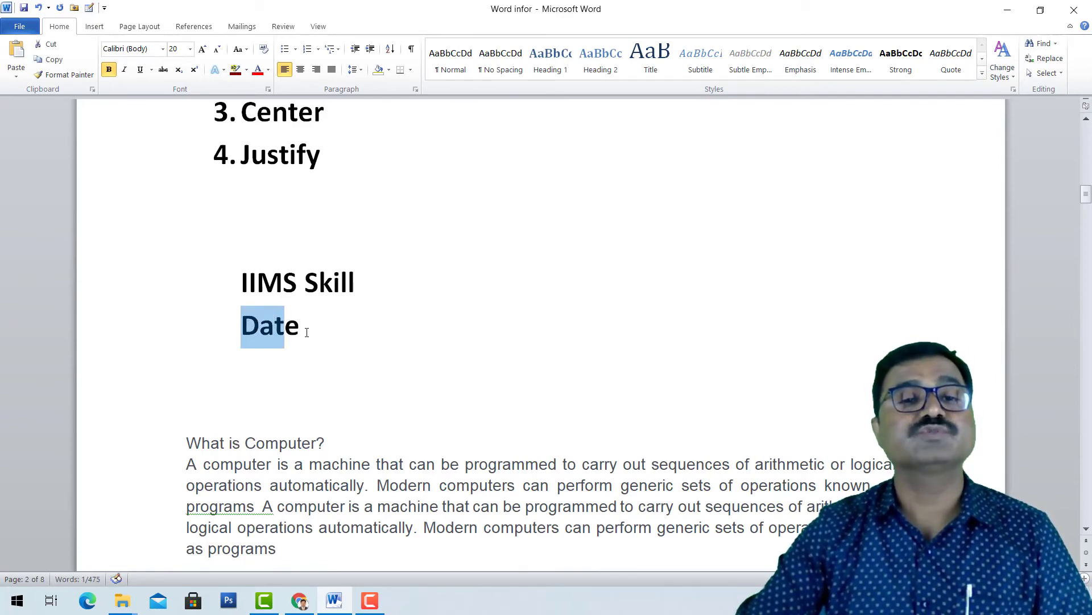
{"action": "left_click", "coordinate": [315, 69]}
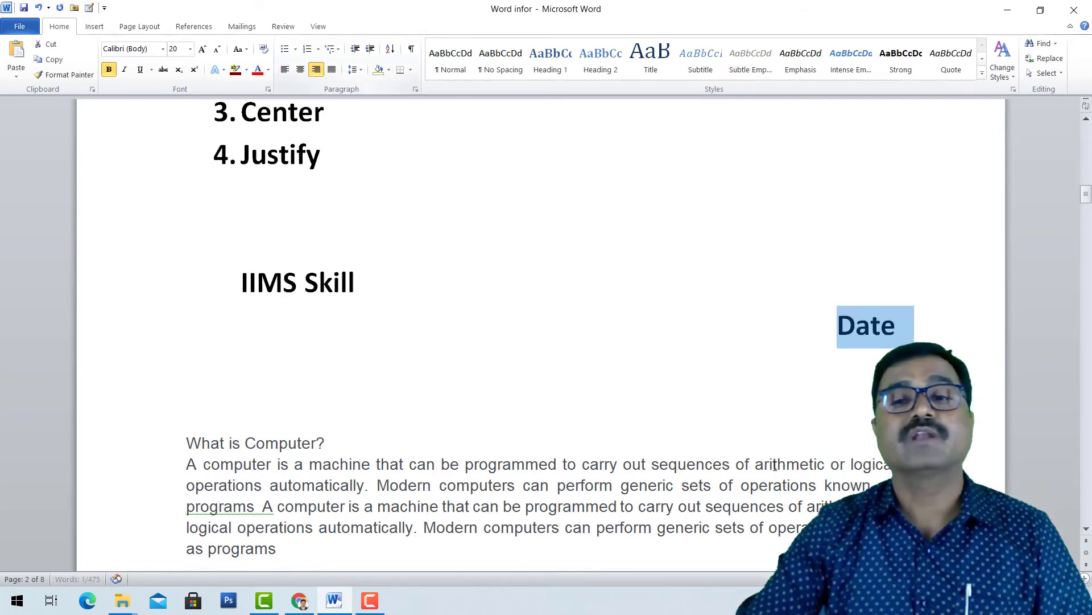
{"action": "left_click", "coordinate": [911, 333]}
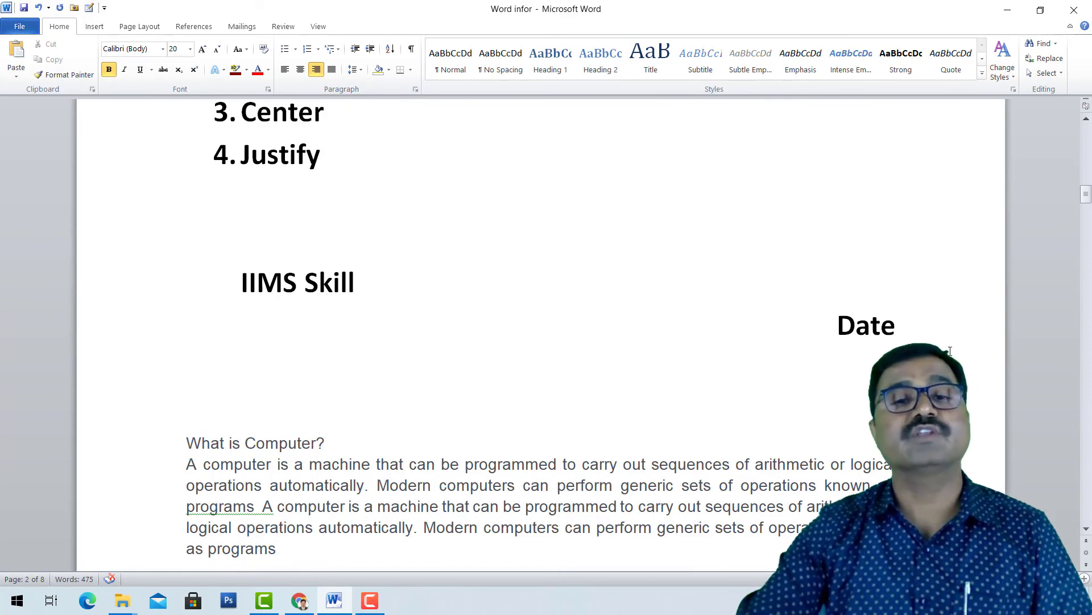
{"action": "scroll", "coordinate": [609, 344], "scroll_direction": "down", "scroll_amount": 2}
{"action": "scroll", "coordinate": [609, 346], "scroll_direction": "down", "scroll_amount": 3}
{"action": "scroll", "coordinate": [609, 346], "scroll_direction": "down", "scroll_amount": 2}
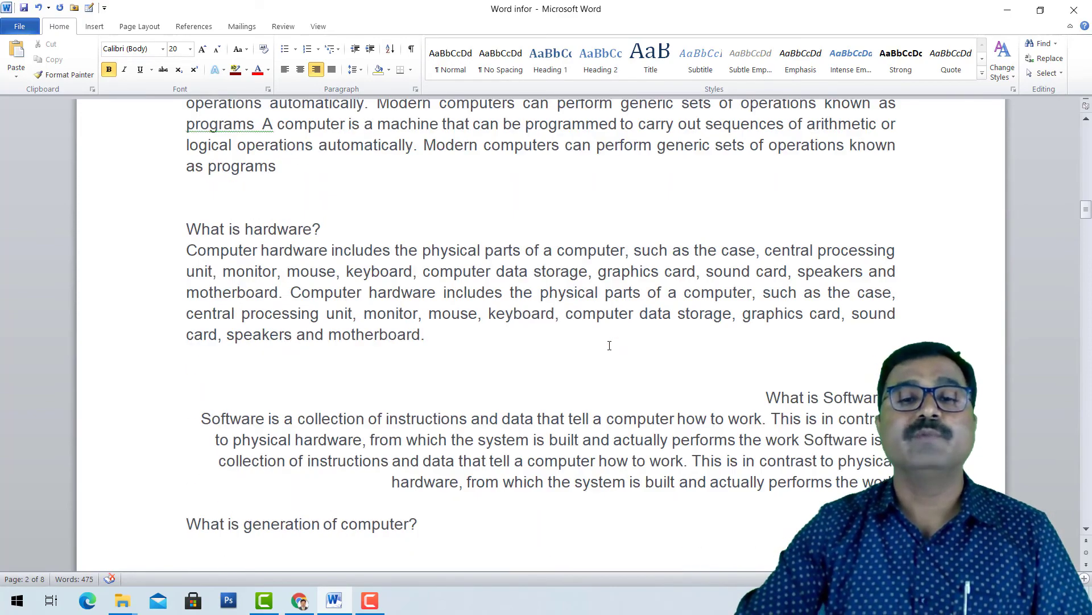
{"action": "scroll", "coordinate": [609, 346], "scroll_direction": "down", "scroll_amount": 1}
{"action": "scroll", "coordinate": [610, 345], "scroll_direction": "up", "scroll_amount": 4}
{"action": "scroll", "coordinate": [610, 345], "scroll_direction": "up", "scroll_amount": 1}
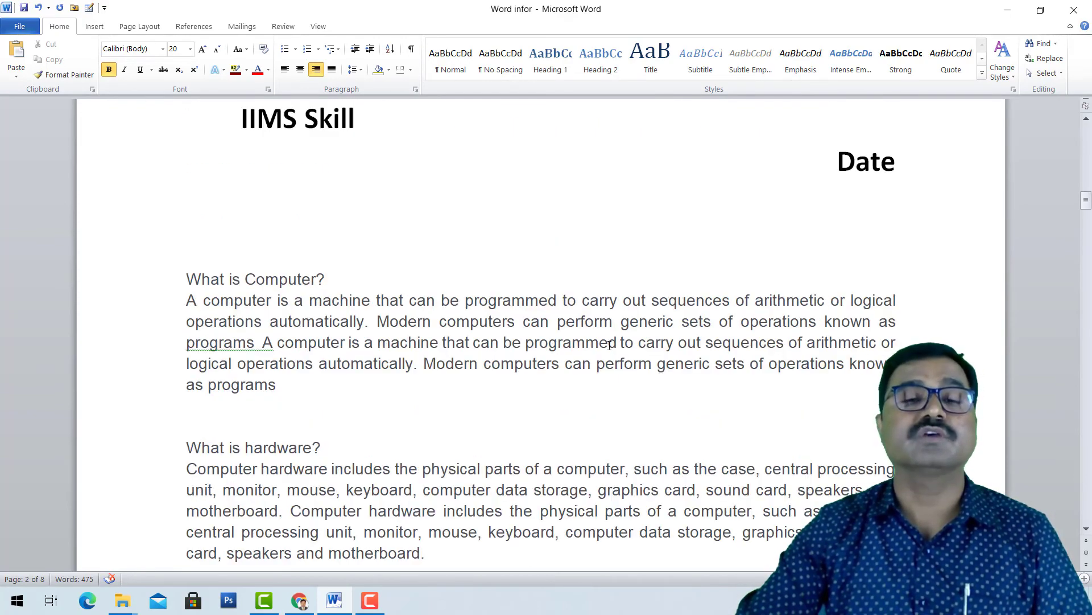
{"action": "scroll", "coordinate": [566, 395], "scroll_direction": "up", "scroll_amount": 2}
{"action": "scroll", "coordinate": [489, 344], "scroll_direction": "up", "scroll_amount": 3}
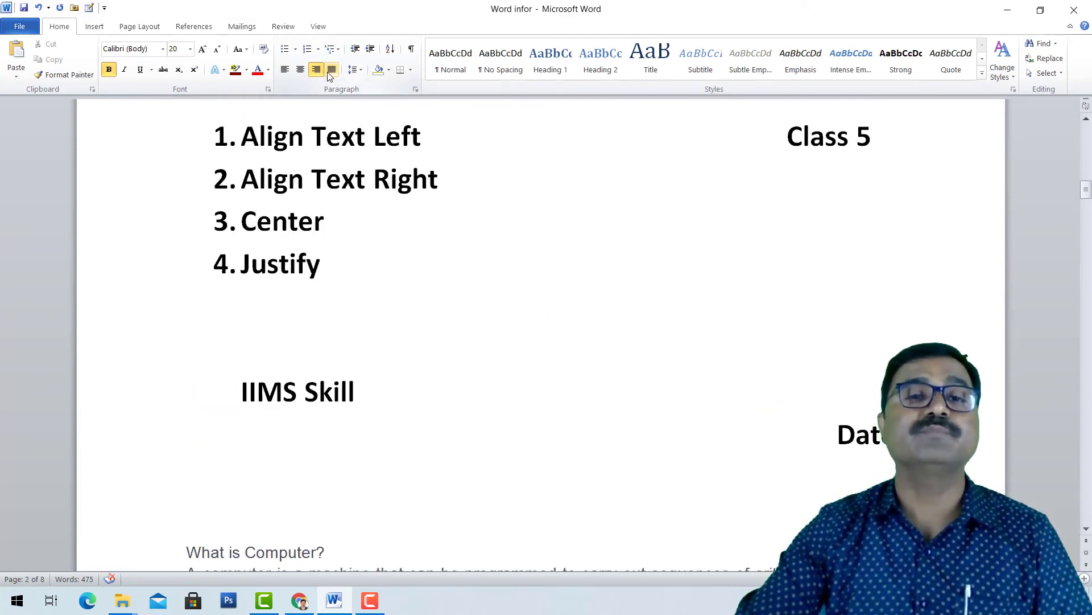
{"action": "scroll", "coordinate": [373, 300], "scroll_direction": "up", "scroll_amount": 1}
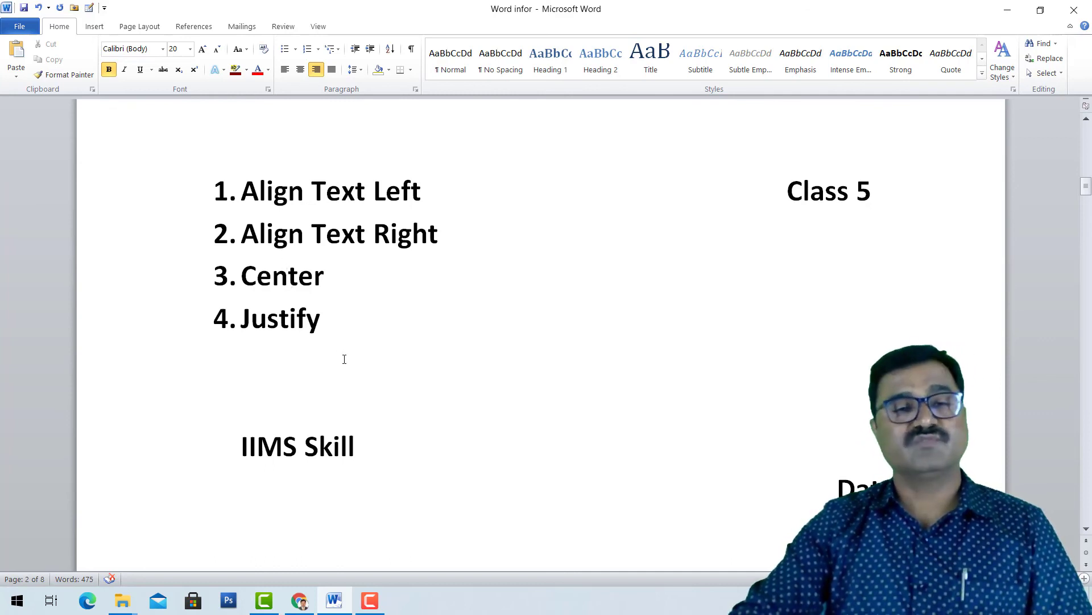
{"action": "scroll", "coordinate": [352, 353], "scroll_direction": "down", "scroll_amount": 2}
{"action": "scroll", "coordinate": [359, 351], "scroll_direction": "up", "scroll_amount": 1}
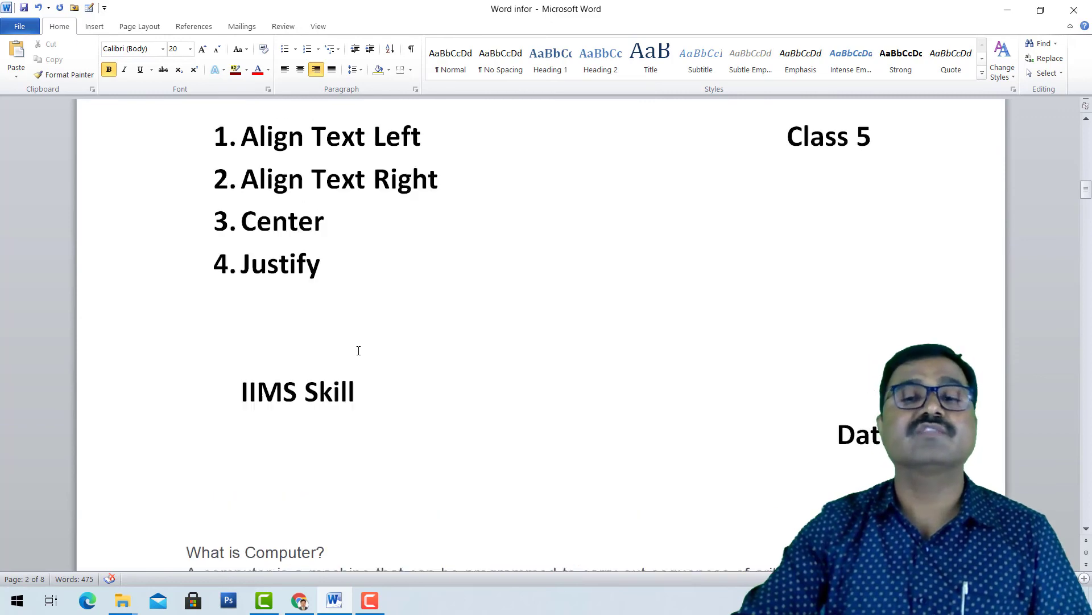
{"action": "scroll", "coordinate": [358, 350], "scroll_direction": "up", "scroll_amount": 2}
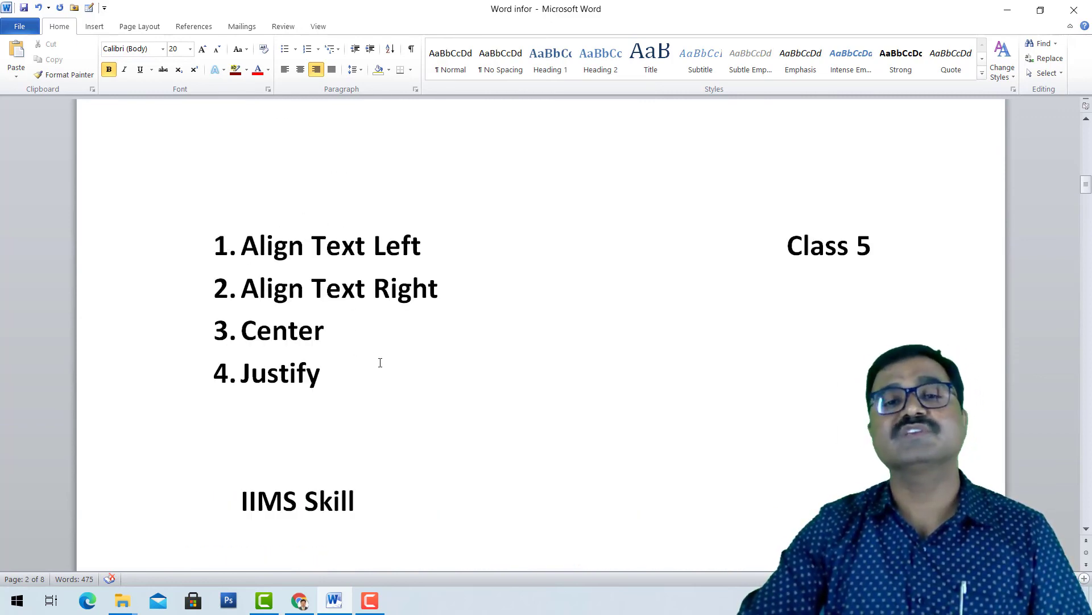
{"action": "scroll", "coordinate": [380, 363], "scroll_direction": "up", "scroll_amount": 1}
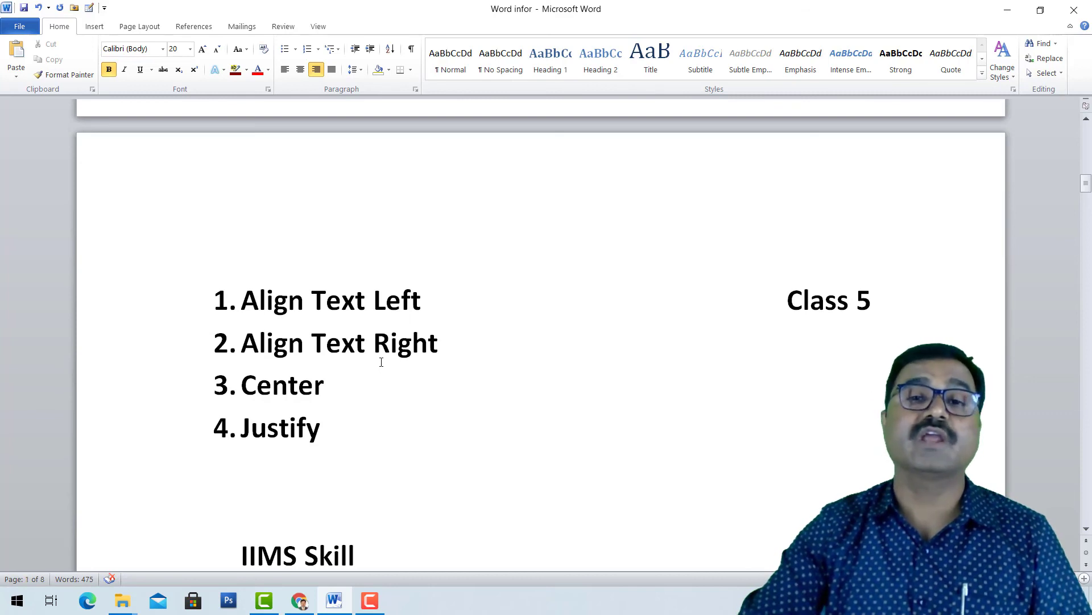